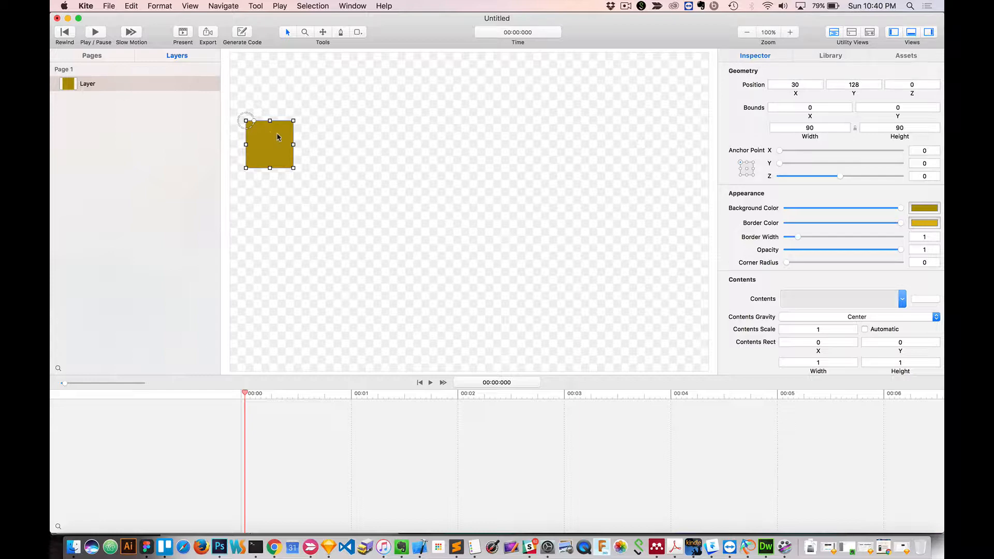
# Animate the square layer's X position with a Basic Animation and take its From Value from the current canvas value.
pyautogui.click(798, 97)
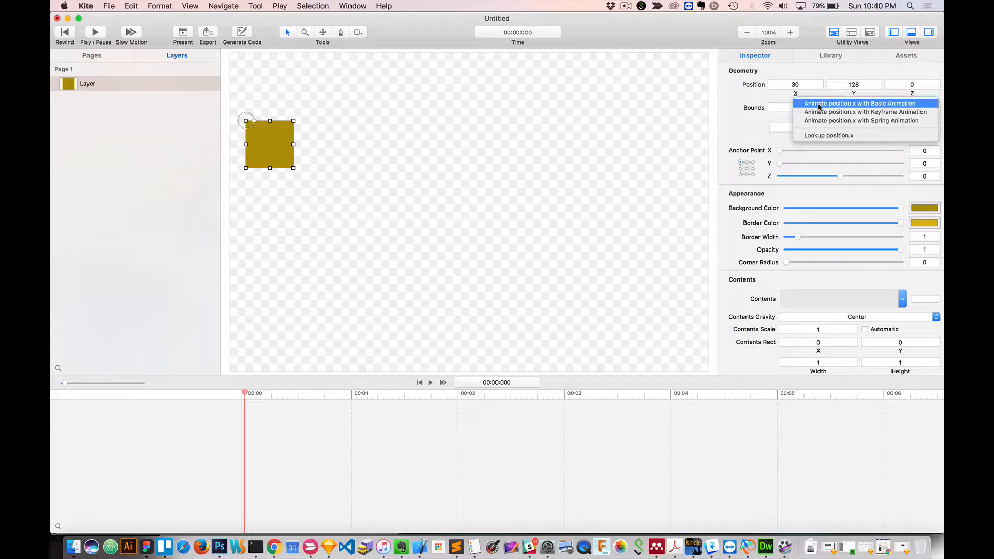
pyautogui.click(820, 103)
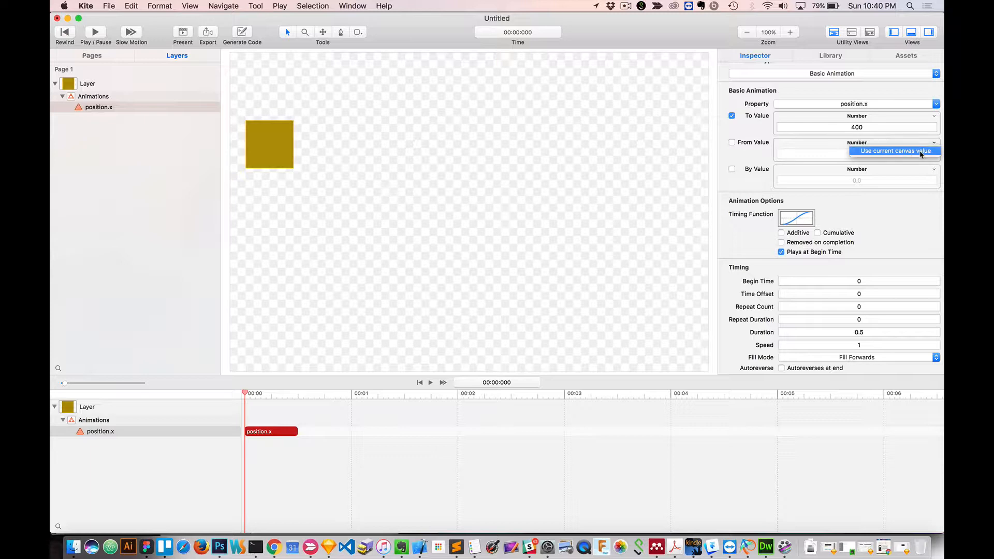
pyautogui.click(921, 153)
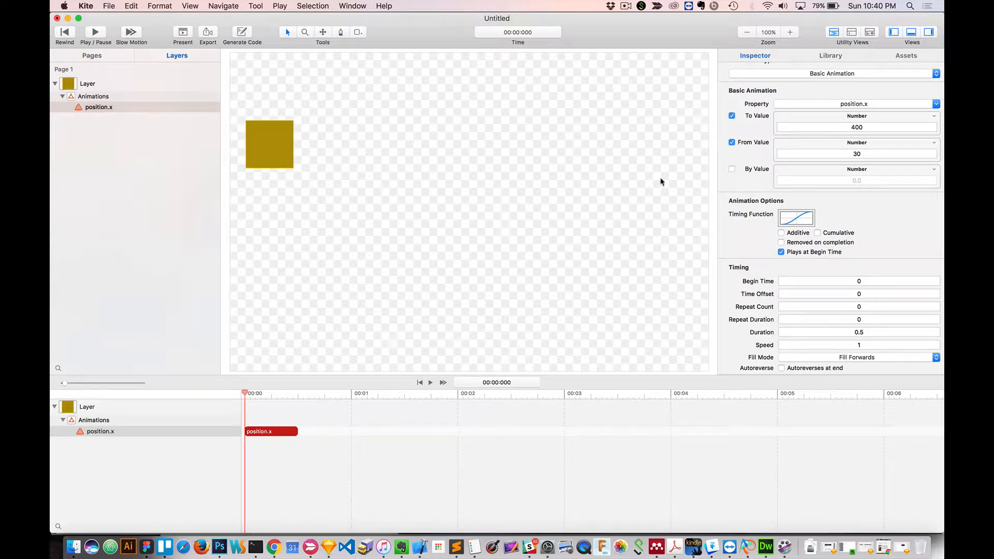
# Set the position.x animation's To Value to 100.
pyautogui.doubleClick(856, 125)
pyautogui.write('10')
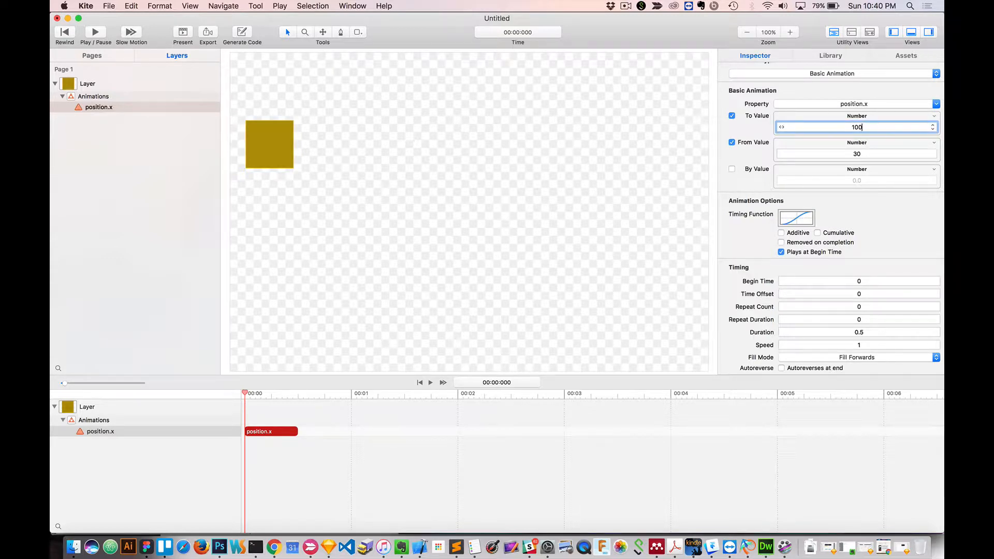
pyautogui.press('Return')
# Present the position animation twice, widening the preview window to fit the canvas and repositioning it, and close the preview.
pyautogui.click(182, 34)
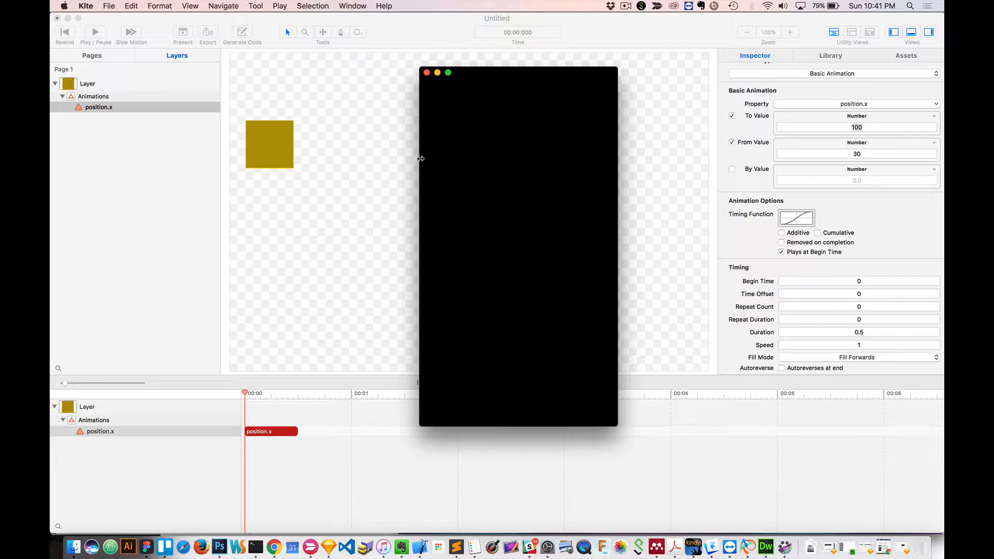
pyautogui.moveTo(419, 161); pyautogui.dragTo(131, 156)
pyautogui.moveTo(200, 78); pyautogui.dragTo(432, 68)
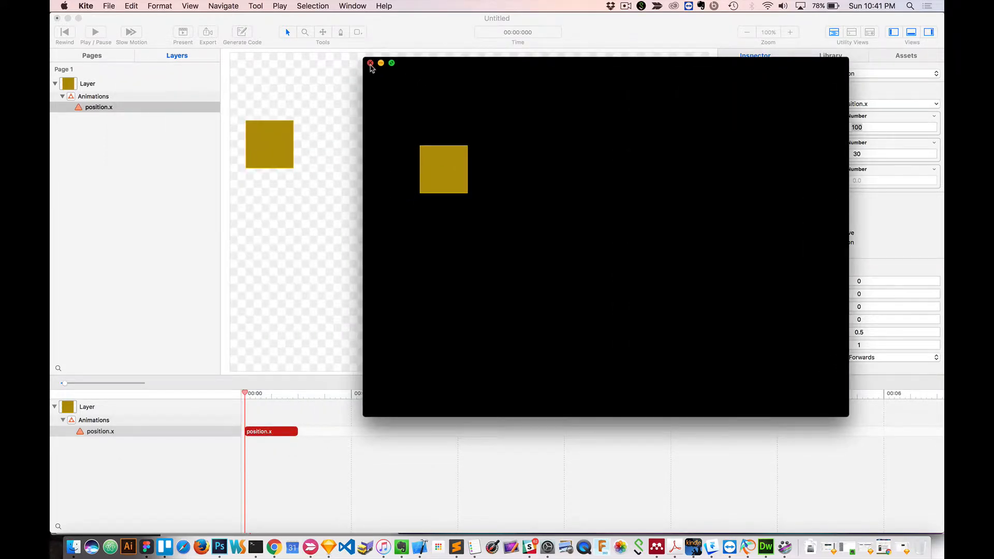
pyautogui.click(370, 63)
pyautogui.click(184, 32)
pyautogui.moveTo(462, 67); pyautogui.dragTo(450, 139)
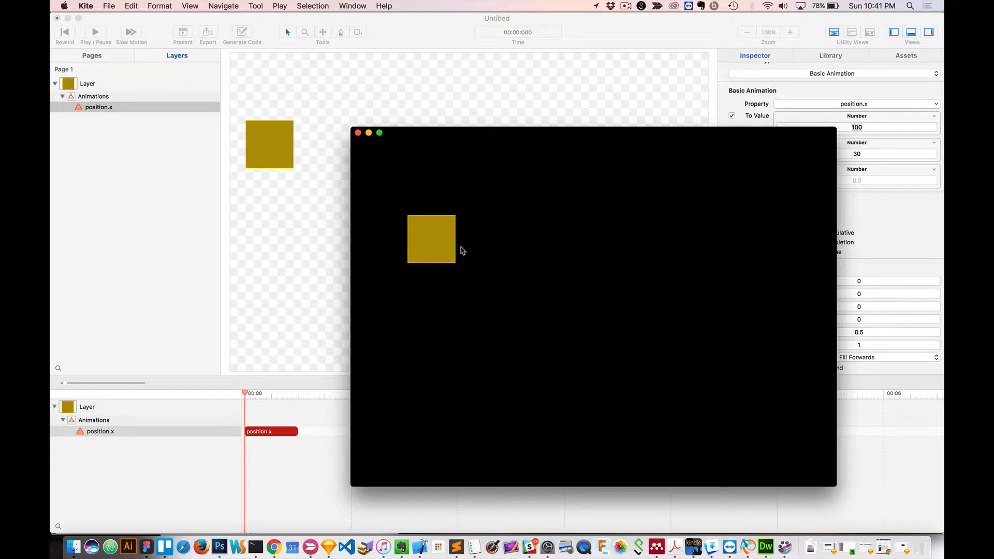
pyautogui.click(458, 99)
# Set the position.x animation's To Value to 400.
pyautogui.click(849, 127)
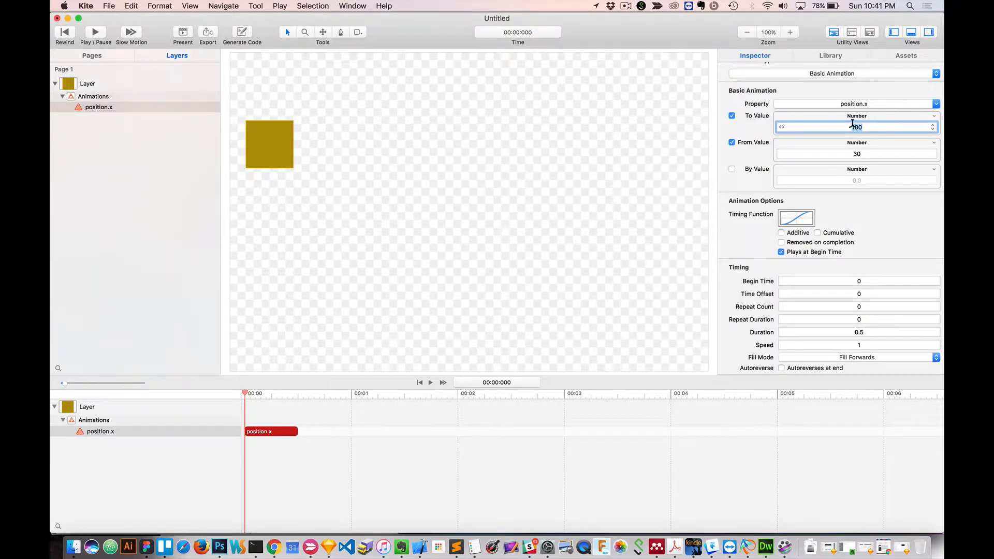
pyautogui.write('40')
pyautogui.press('Return')
pyautogui.click(94, 125)
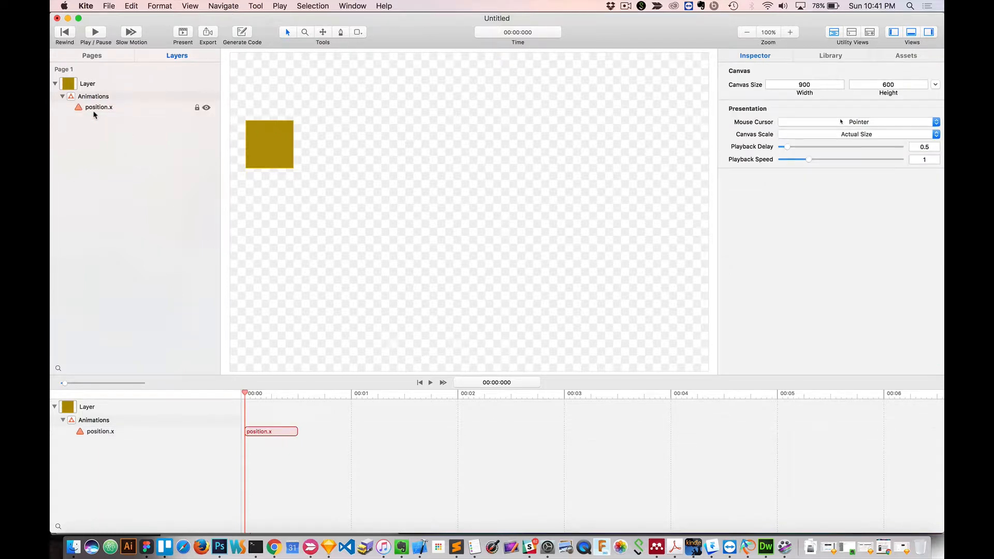
pyautogui.click(92, 107)
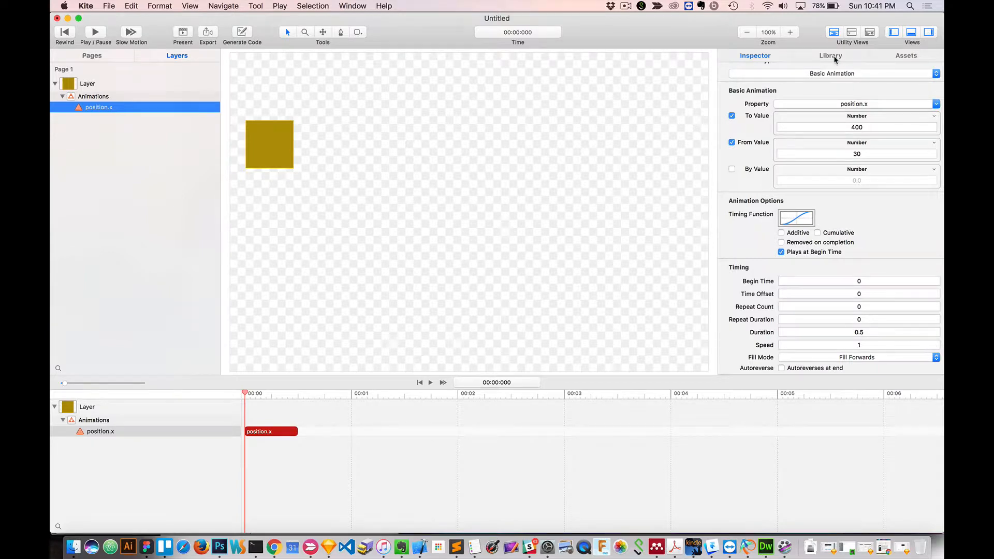
# Add a second Basic Animation to the square layer and set its animated property to opacity.
pyautogui.click(95, 85)
pyautogui.rightClick(96, 86)
pyautogui.moveTo(124, 88)
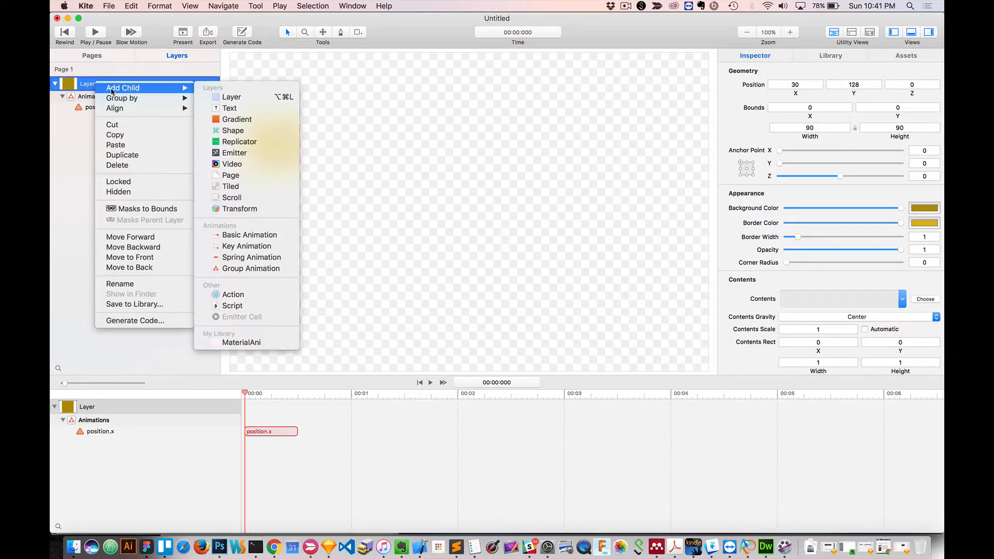
pyautogui.click(233, 235)
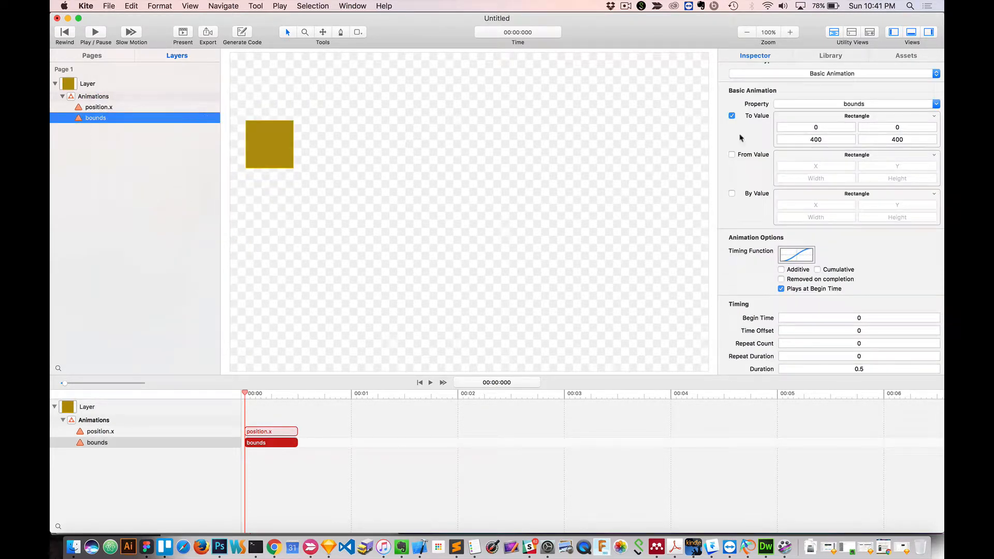
pyautogui.click(838, 105)
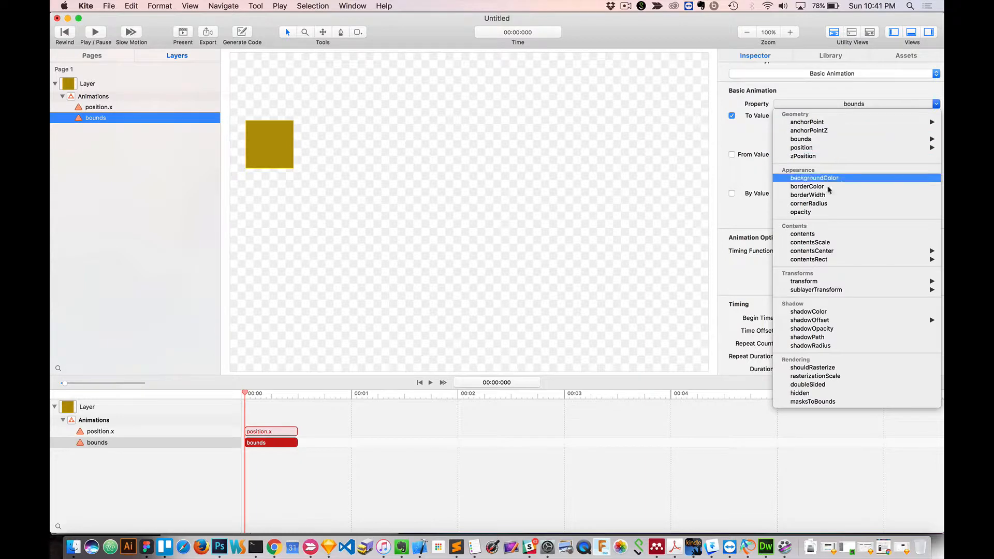
pyautogui.click(825, 213)
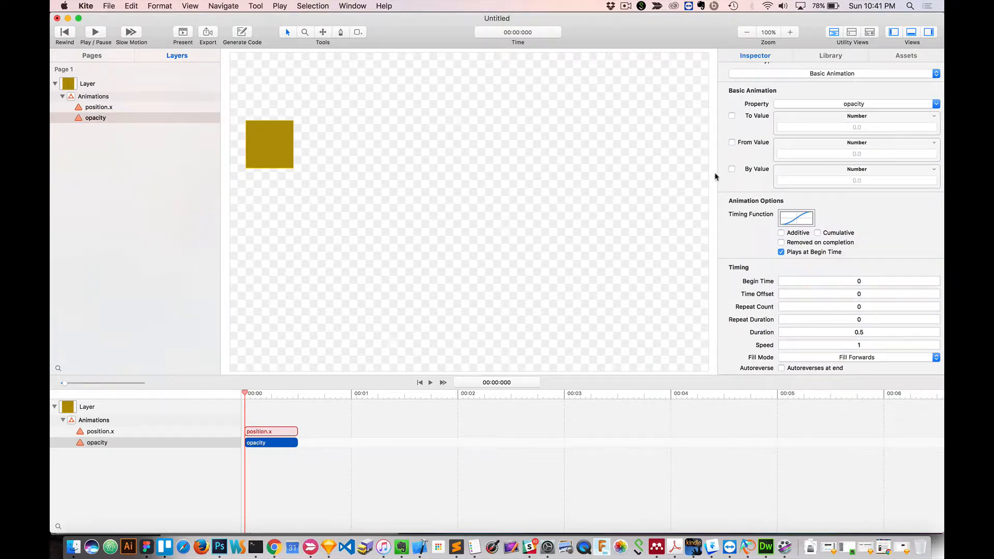
# Use the current canvas value as the opacity animation's From Value and enable a To Value of 0.
pyautogui.click(936, 143)
pyautogui.click(910, 149)
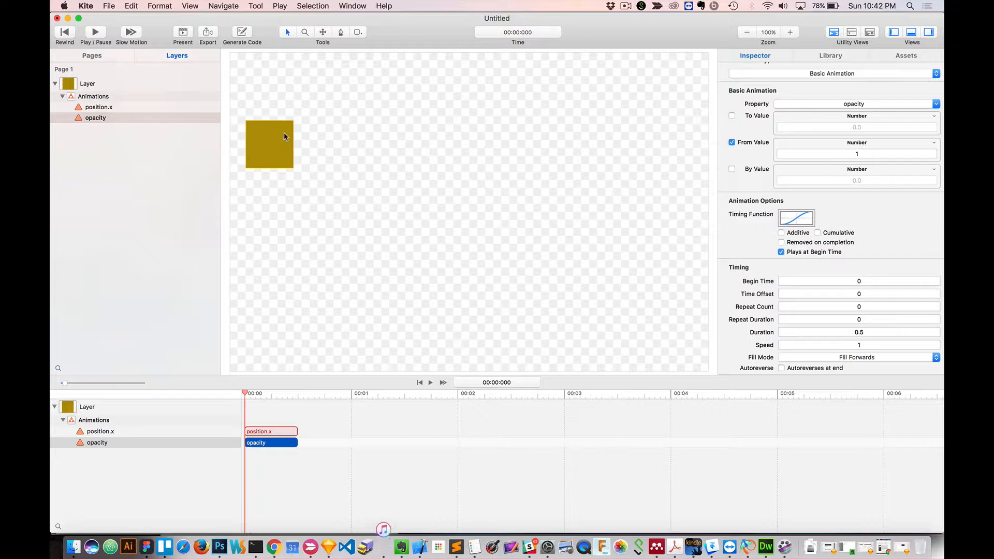
pyautogui.click(732, 116)
pyautogui.click(869, 126)
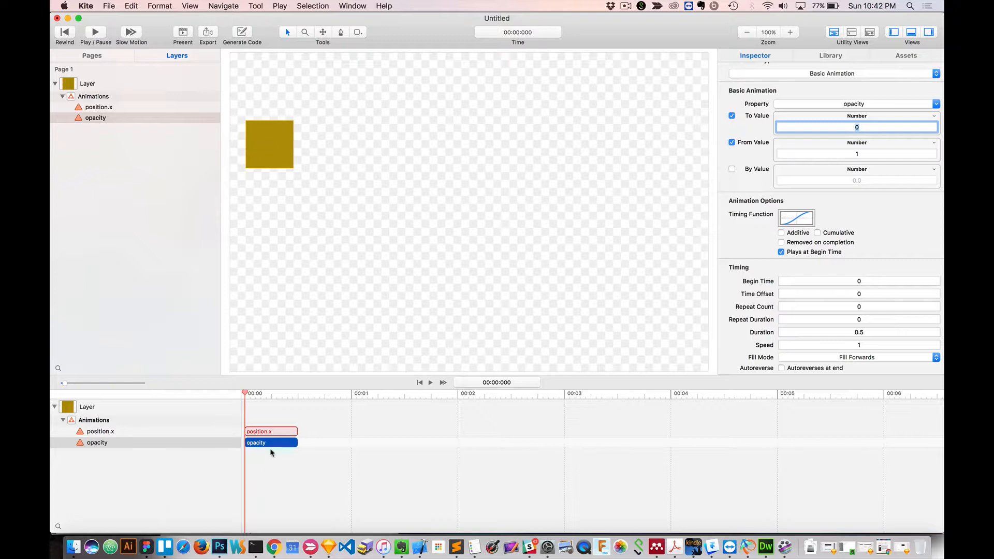
# Move the opacity animation on the timeline to begin at 0.5 s, directly after position.x, and preview the sequence.
pyautogui.click(255, 445)
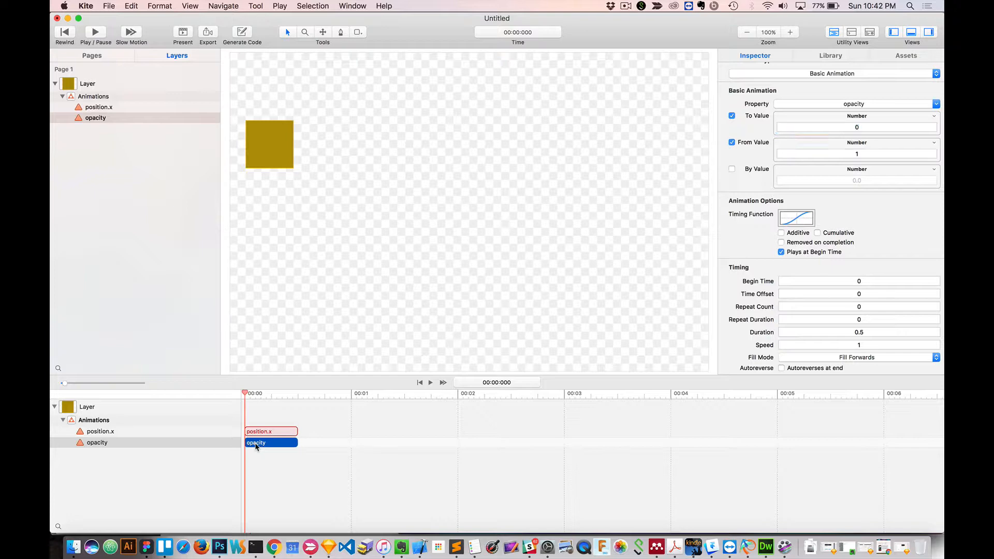
pyautogui.moveTo(255, 444); pyautogui.dragTo(308, 446)
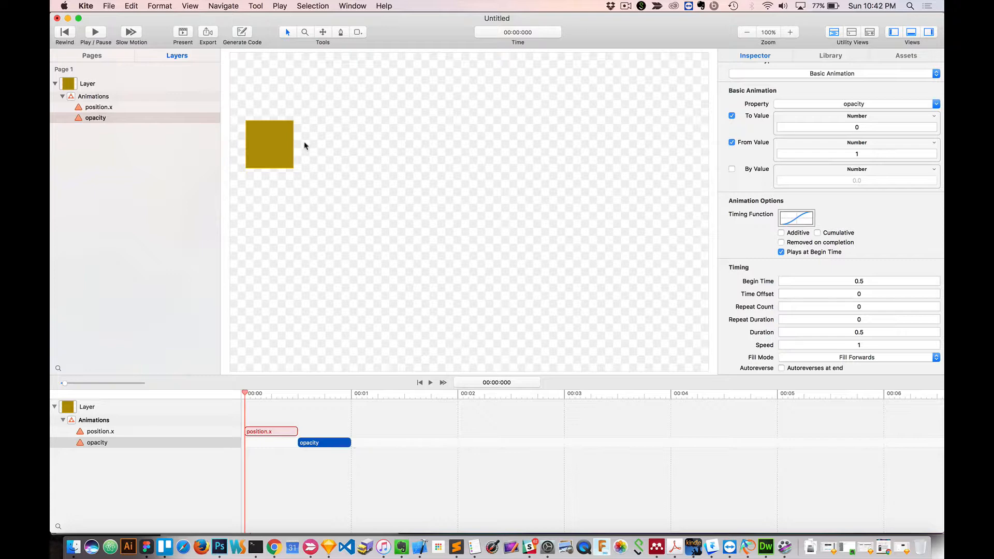
pyautogui.click(182, 33)
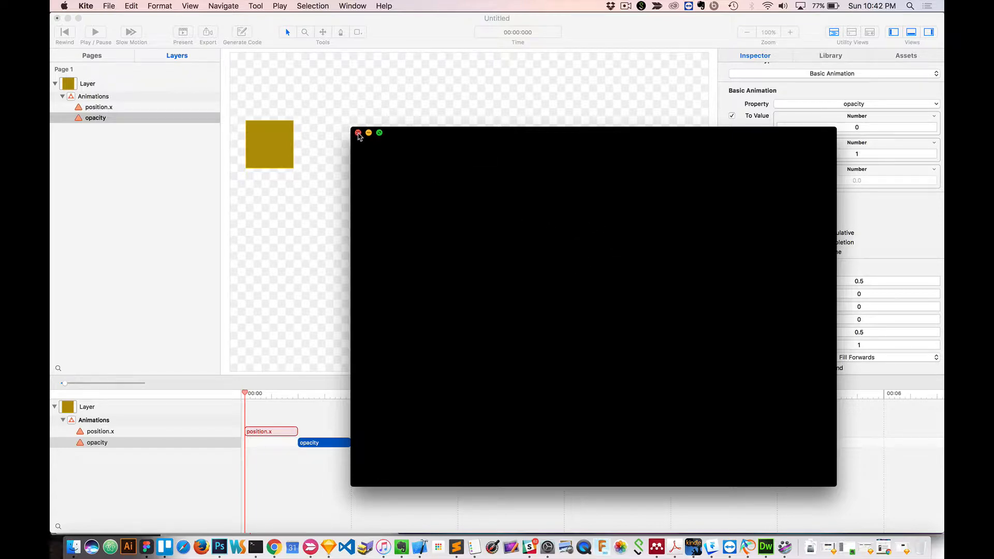
pyautogui.click(358, 133)
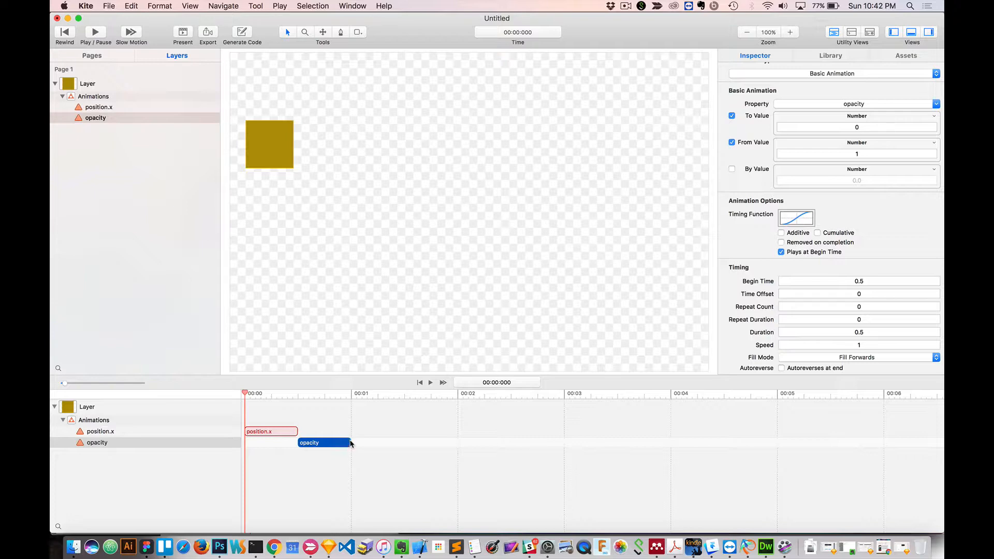
# Scrub the playhead to about 0.39 s and stretch the opacity animation on the timeline to a duration of about 1.54 s.
pyautogui.moveTo(242, 393); pyautogui.dragTo(286, 394)
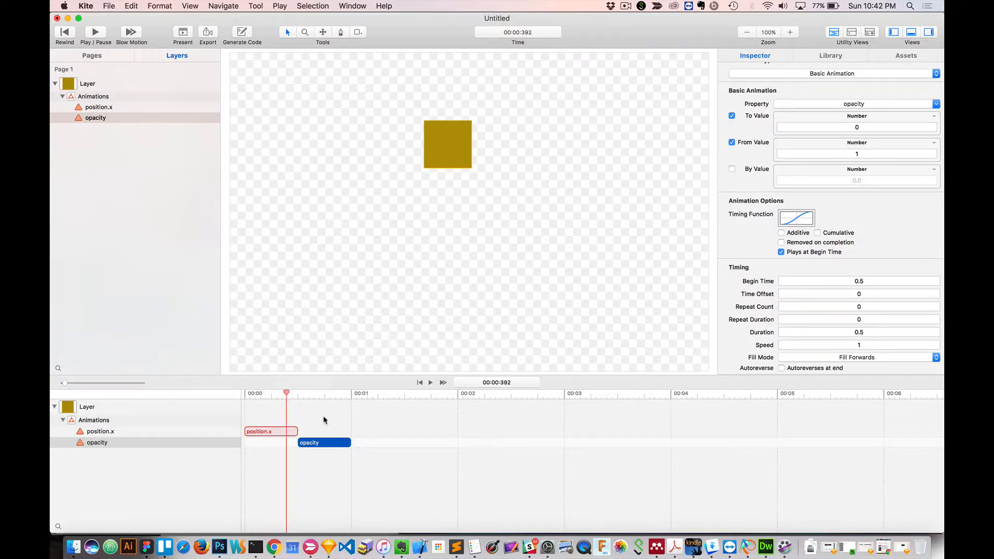
pyautogui.click(324, 417)
pyautogui.click(350, 442)
pyautogui.moveTo(351, 445); pyautogui.dragTo(461, 444)
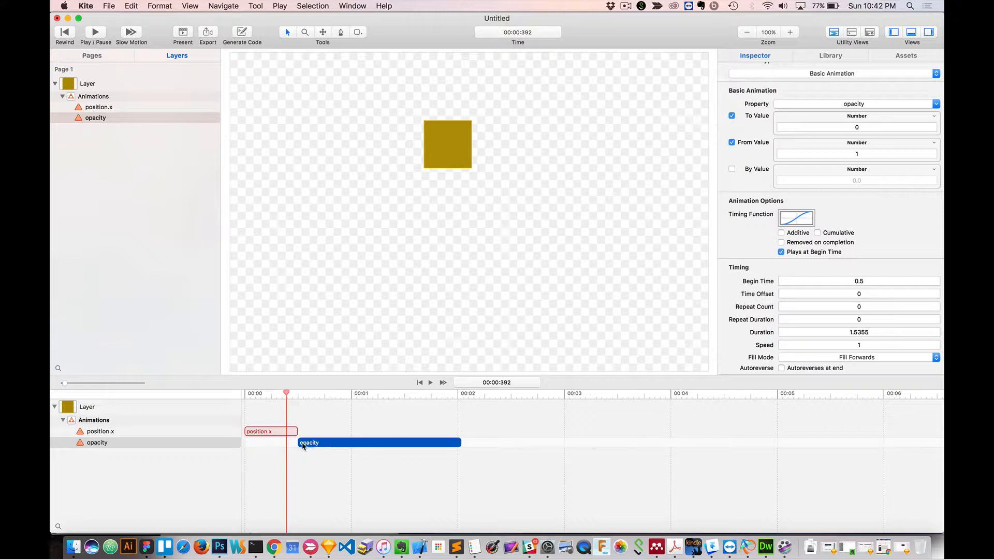
# Change the opacity animation's timing function to Ease-Out and preview the result in a presentation.
pyautogui.click(795, 221)
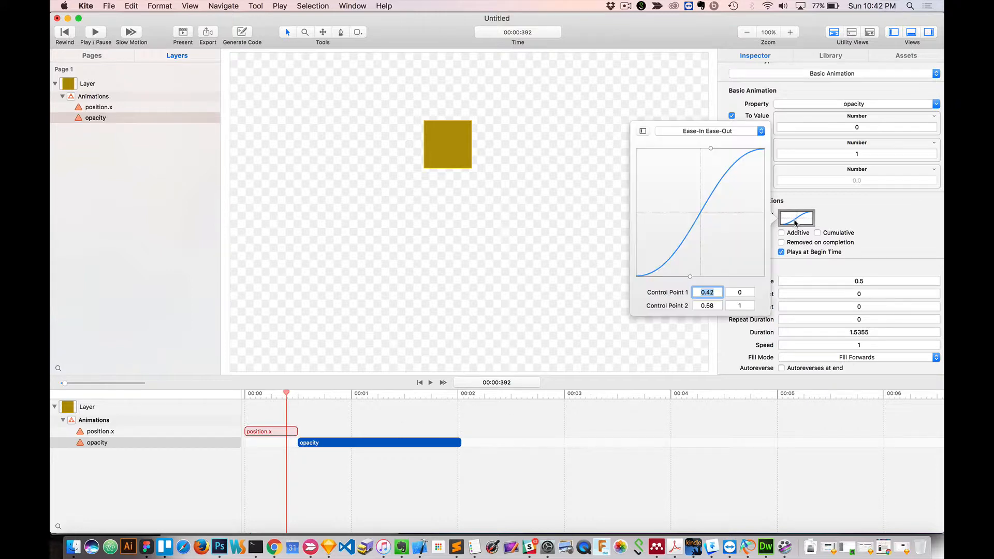
pyautogui.click(717, 130)
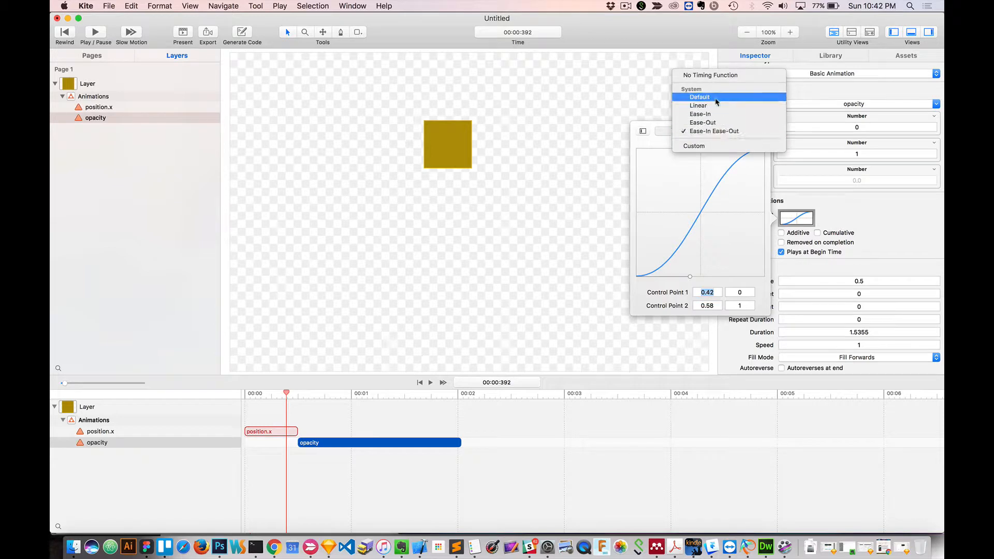
pyautogui.click(715, 123)
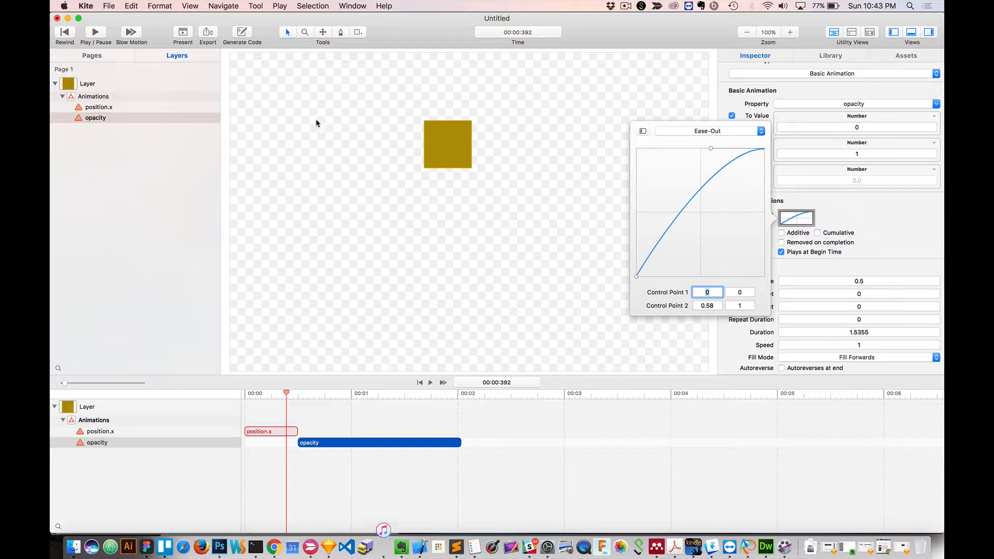
pyautogui.click(183, 32)
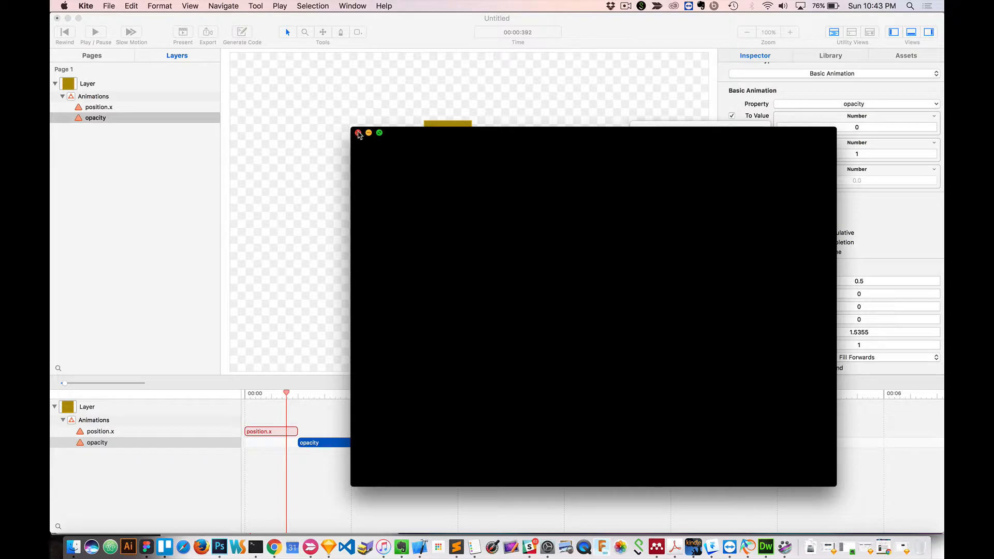
pyautogui.click(357, 133)
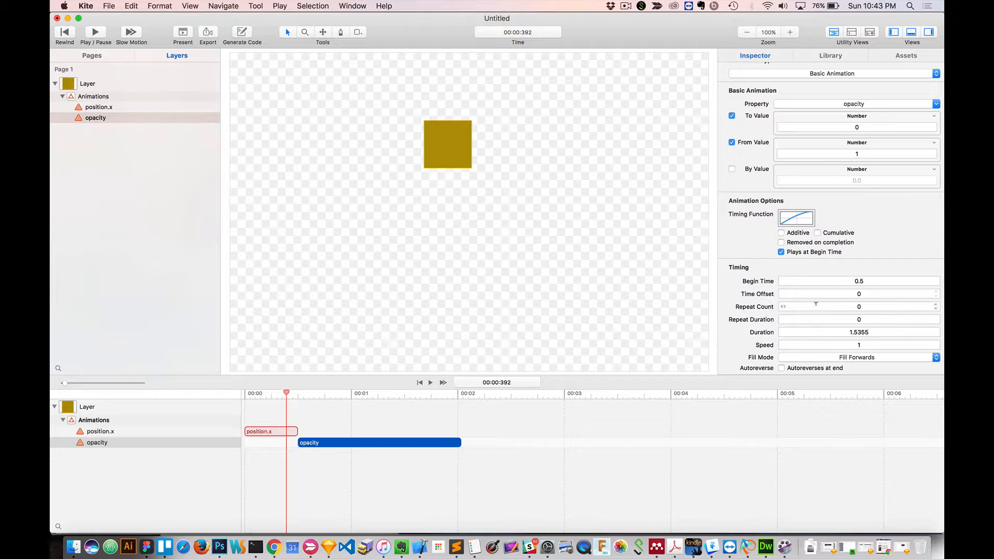
# Set the opacity animation's Repeat Count to 2 and preview the repeated fade.
pyautogui.click(853, 306)
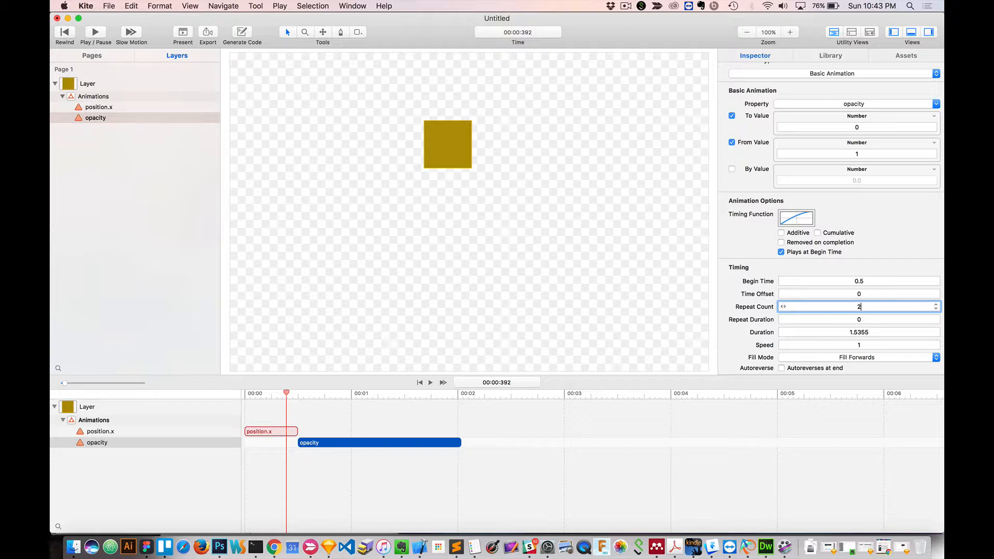
pyautogui.write('2')
pyautogui.press('Return')
pyautogui.click(182, 33)
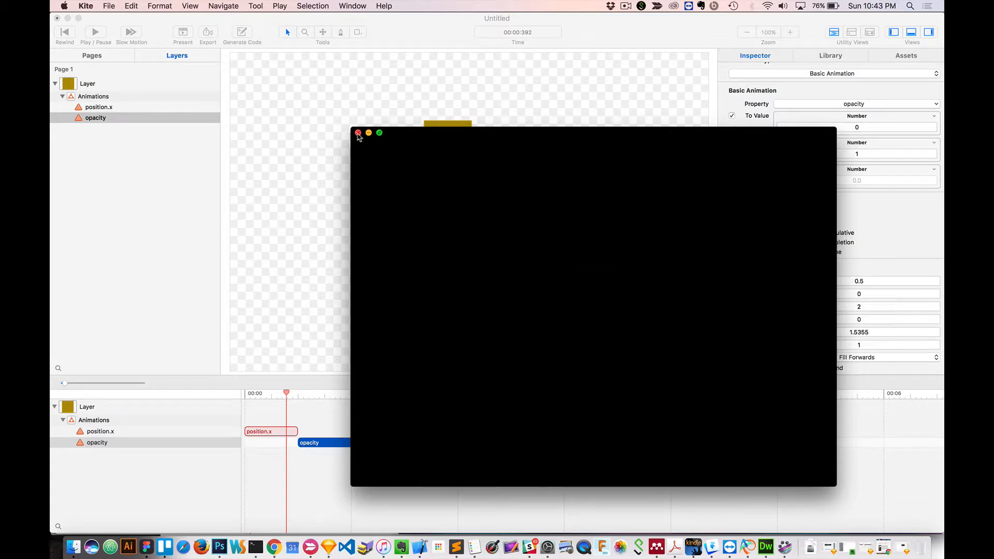
pyautogui.click(357, 133)
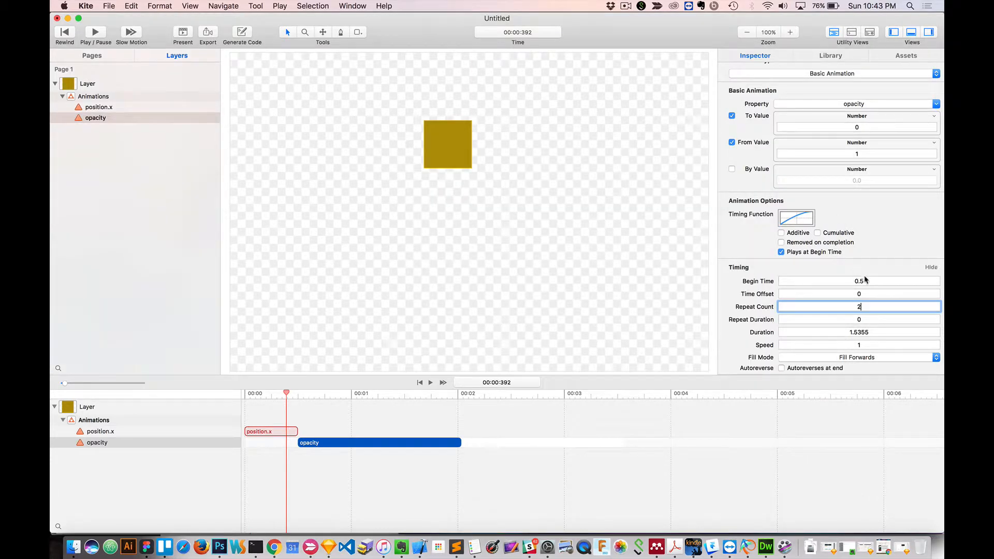
# Set the opacity animation's Repeat Count to 1 and scrub the playhead to about 0.91 s to check the fade.
pyautogui.write('1')
pyautogui.click(865, 319)
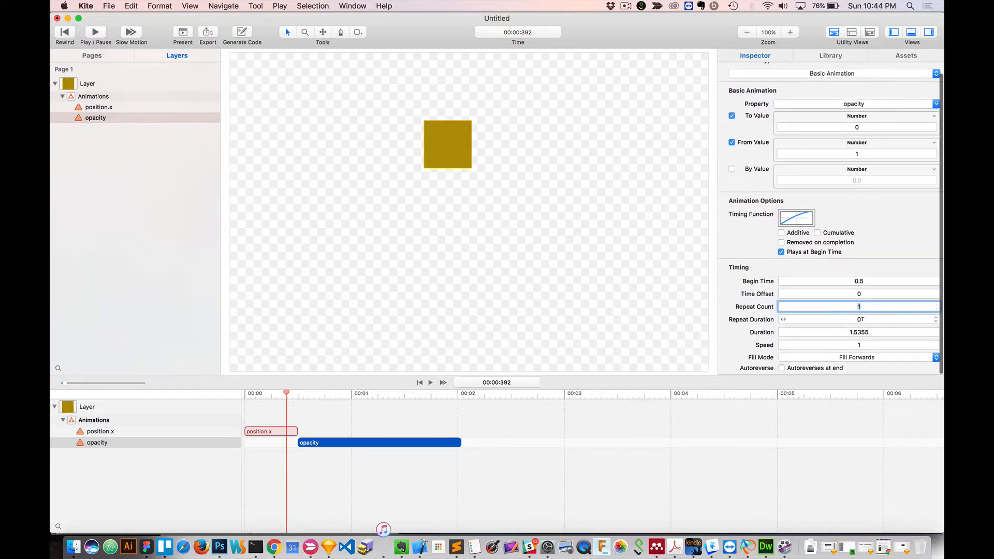
pyautogui.scroll(-2, 875, 356)
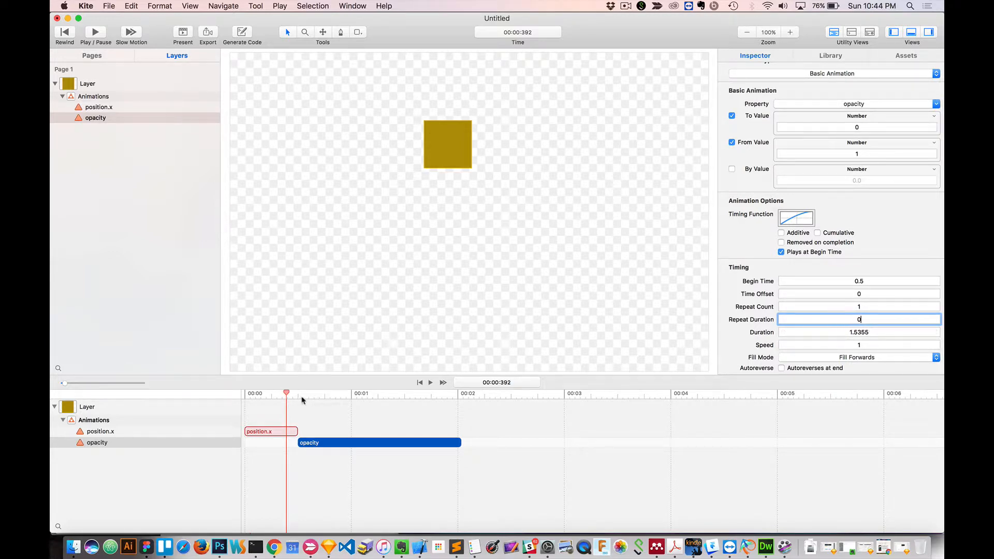
pyautogui.moveTo(286, 395); pyautogui.dragTo(341, 394)
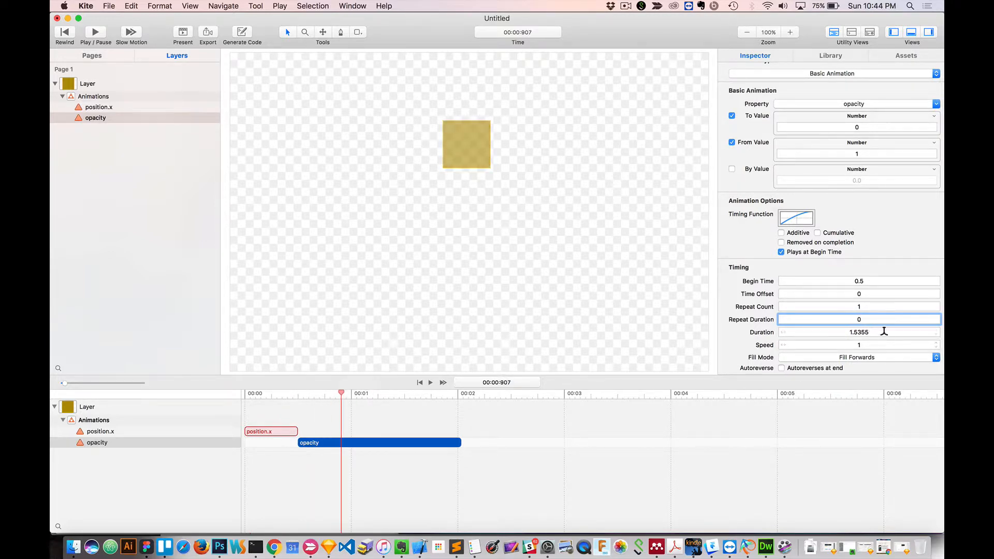
# Set the opacity animation's duration to 2.5355 s.
pyautogui.moveTo(881, 332); pyautogui.dragTo(855, 332)
pyautogui.click(854, 330)
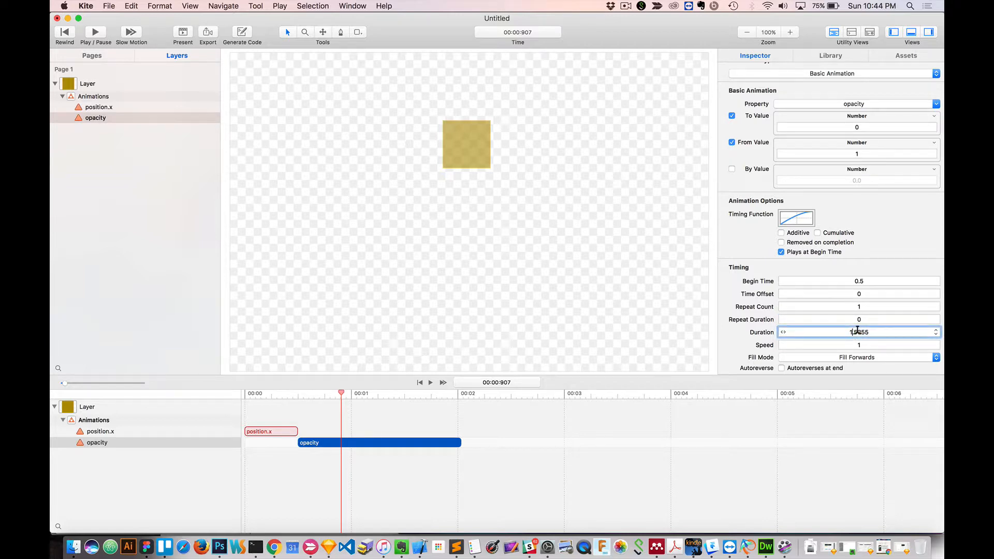
pyautogui.press('BackSpace')
pyautogui.write('2')
pyautogui.press('Return')
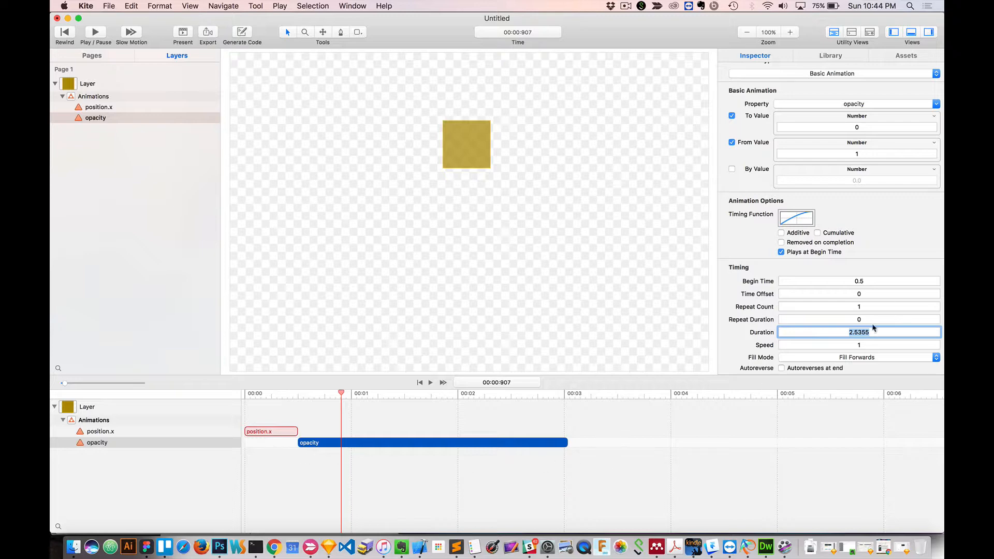
pyautogui.scroll(-1, 838, 332)
pyautogui.scroll(1, 854, 337)
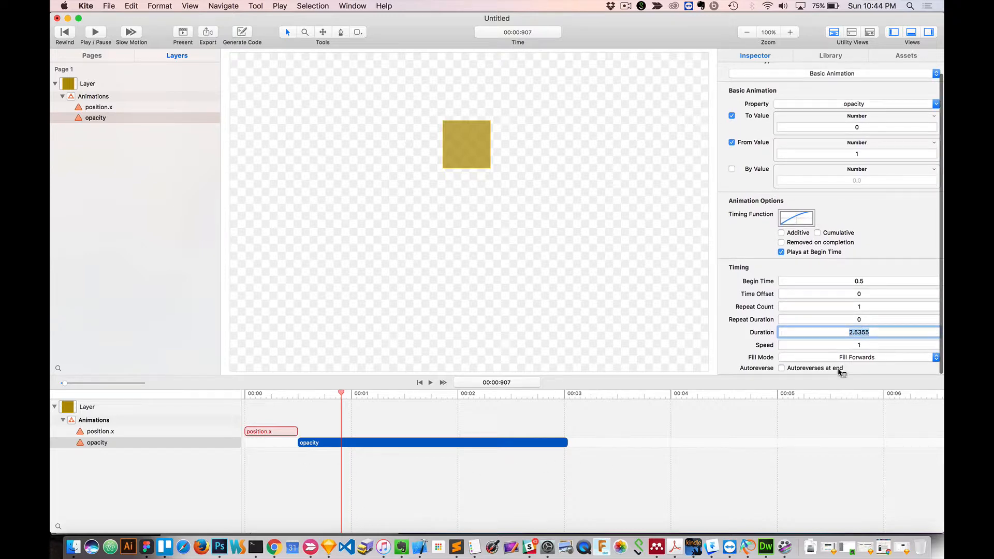
pyautogui.click(841, 357)
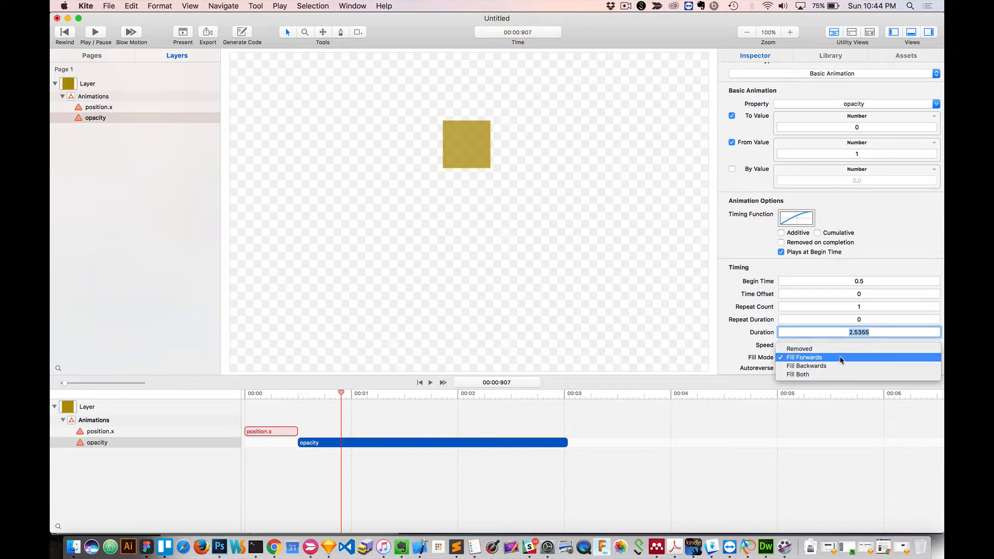
pyautogui.click(399, 418)
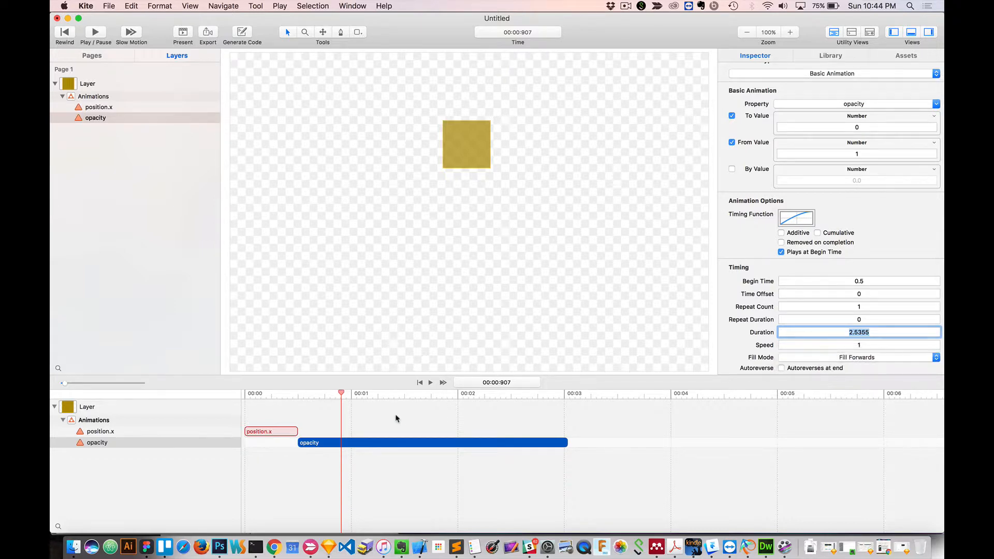
# Rearrange the timeline so opacity begins at 0.005 s with a 0.995 s duration and position.x begins at 1 s.
pyautogui.click(268, 432)
pyautogui.moveTo(269, 432); pyautogui.dragTo(345, 442)
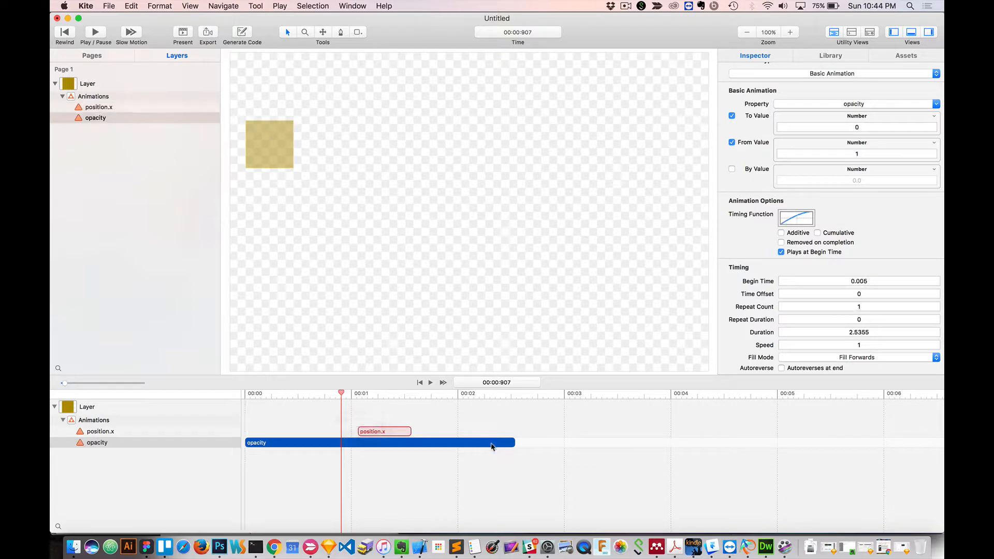
pyautogui.moveTo(513, 441); pyautogui.dragTo(375, 434)
pyautogui.click(309, 447)
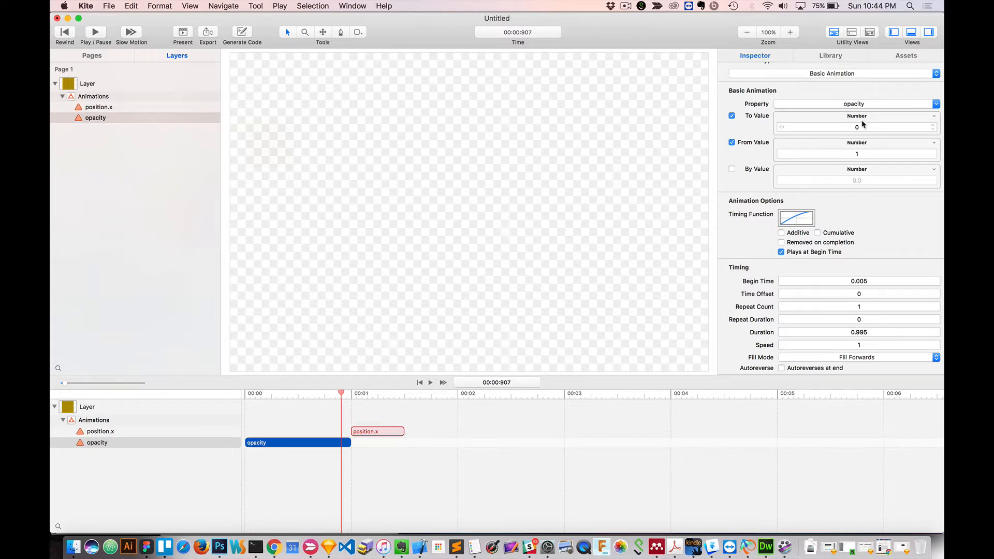
# Set the opacity animation's To Value to 1 and From Value to 0, and preview the fade-in in a presentation.
pyautogui.click(825, 127)
pyautogui.write('1')
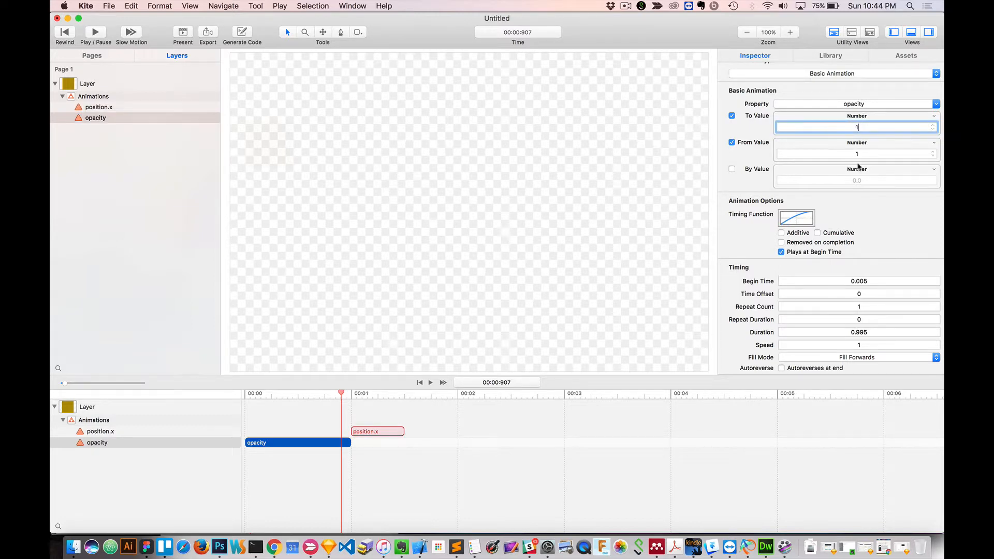
pyautogui.click(863, 152)
pyautogui.write('0')
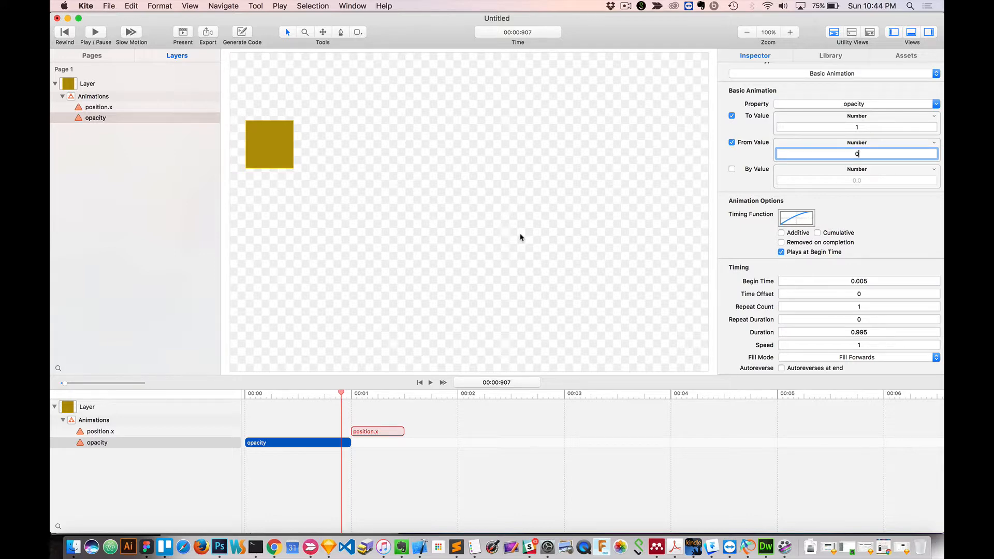
pyautogui.click(182, 33)
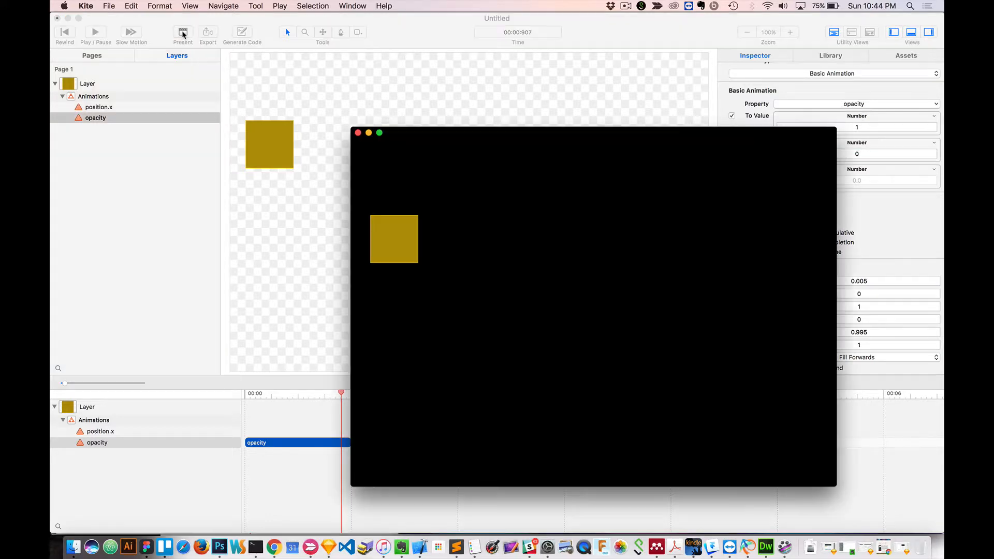
pyautogui.click(396, 236)
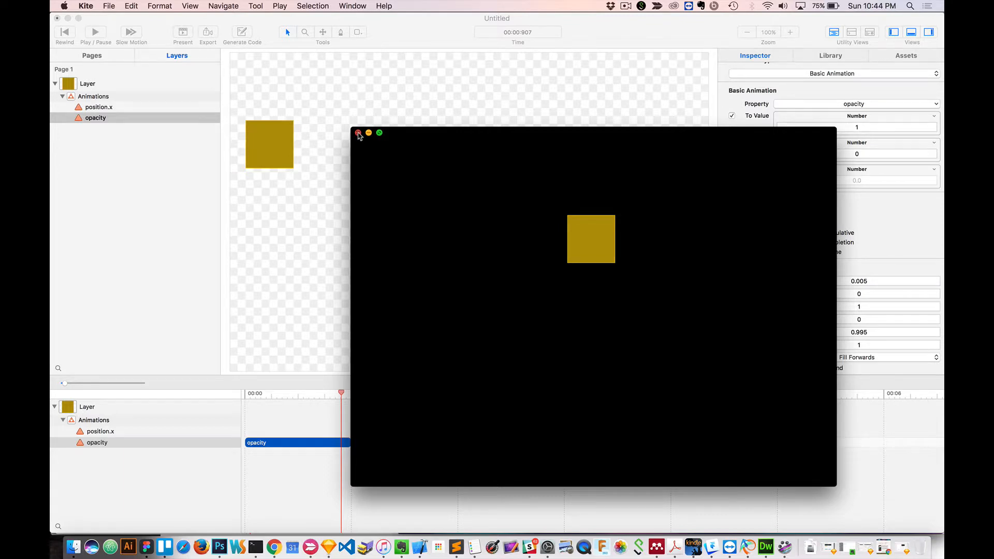
pyautogui.click(358, 133)
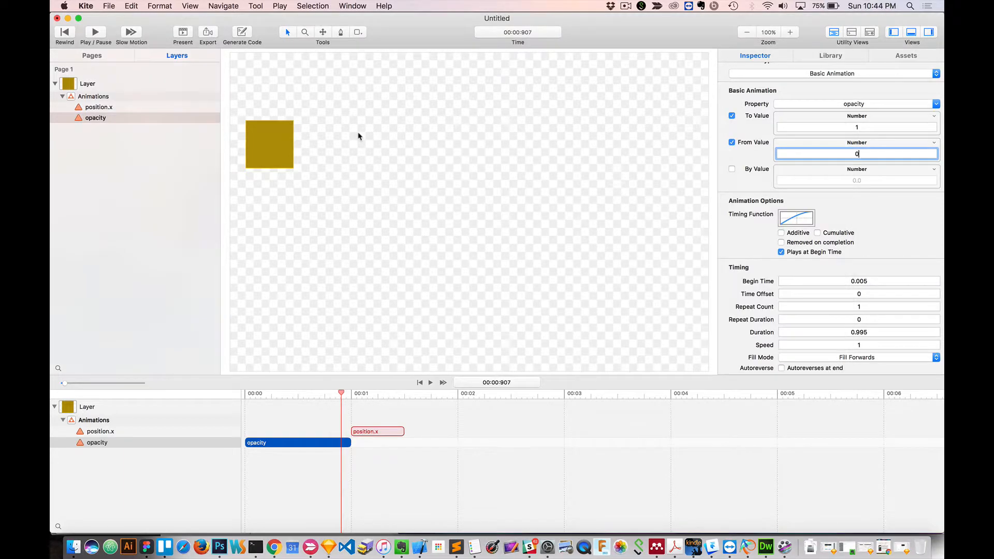
# Change the opacity animation's Fill Mode to Fill Backwards and preview it in a presentation with the playhead at 0.
pyautogui.click(862, 357)
pyautogui.click(858, 366)
pyautogui.moveTo(341, 393); pyautogui.dragTo(248, 399)
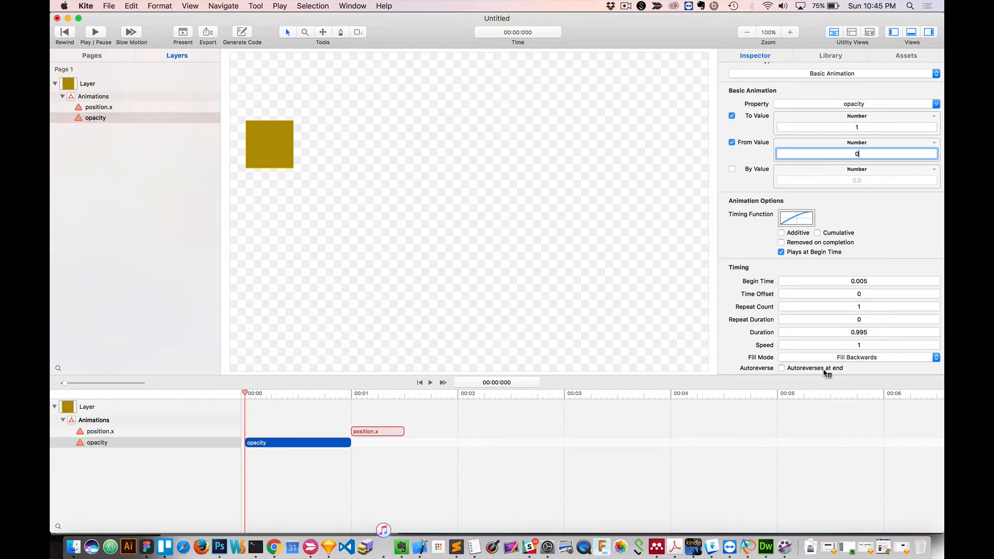
pyautogui.click(183, 33)
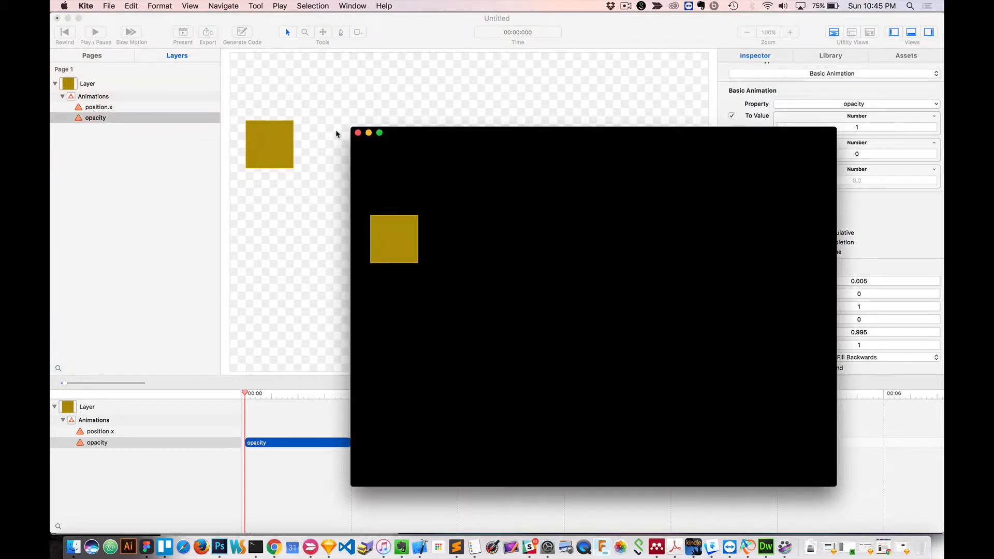
pyautogui.click(358, 133)
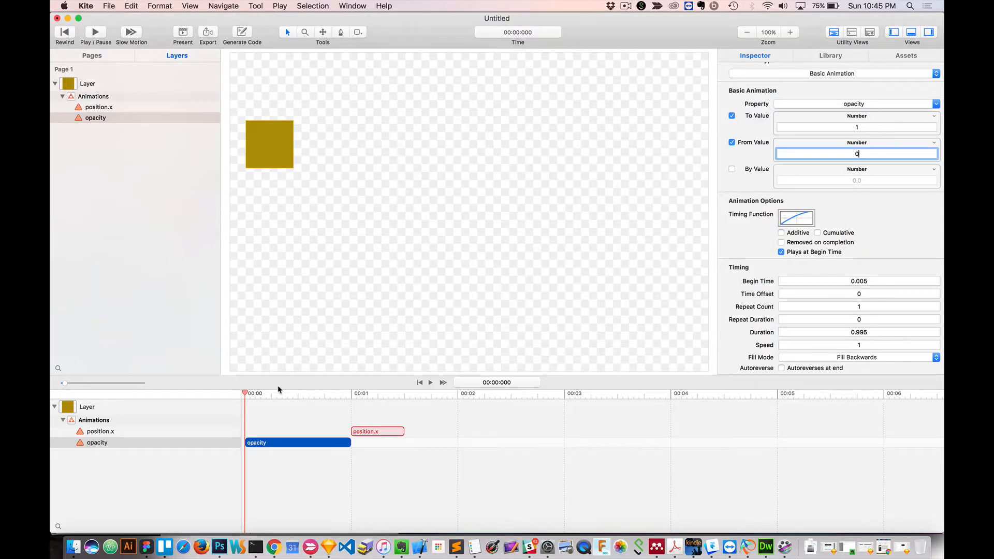
# Set the opacity animation's Fill Mode to Fill Both and check the fade-in by scrubbing the playhead and presenting.
pyautogui.click(263, 444)
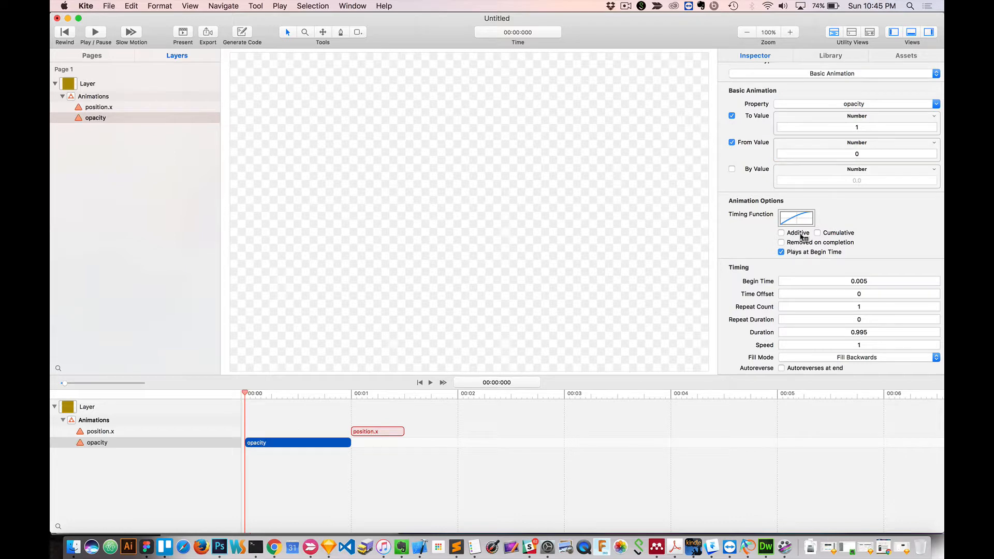
pyautogui.click(847, 358)
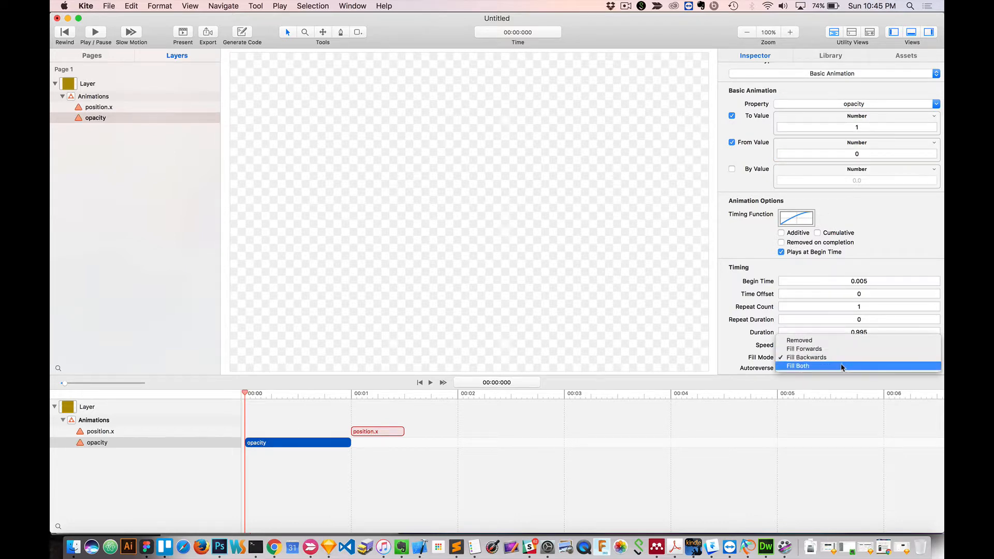
pyautogui.click(841, 366)
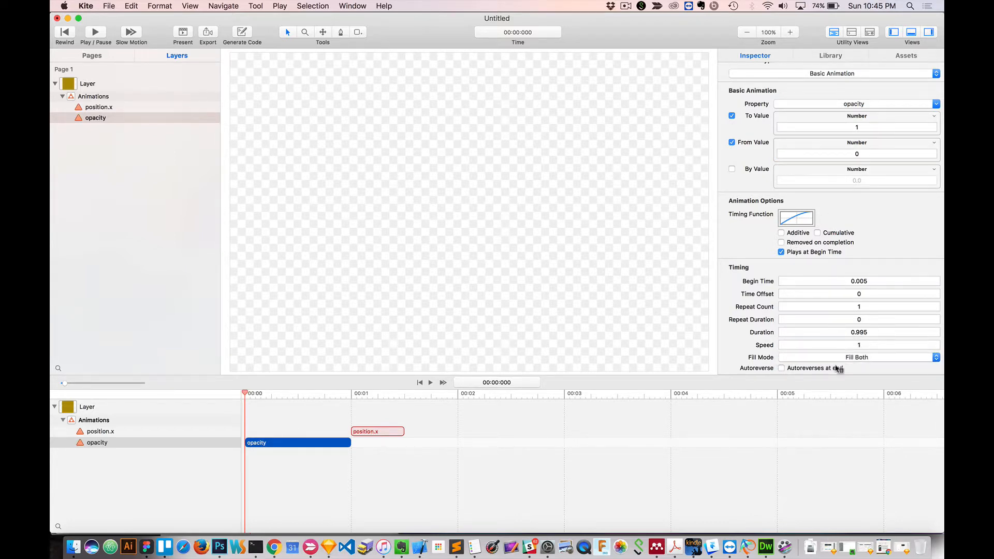
pyautogui.moveTo(247, 396); pyautogui.dragTo(356, 396)
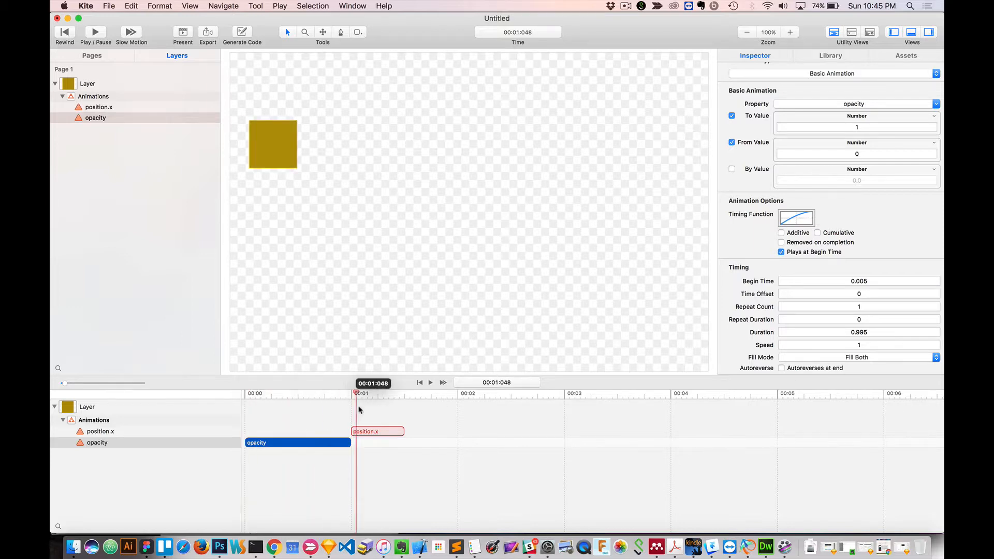
pyautogui.click(183, 32)
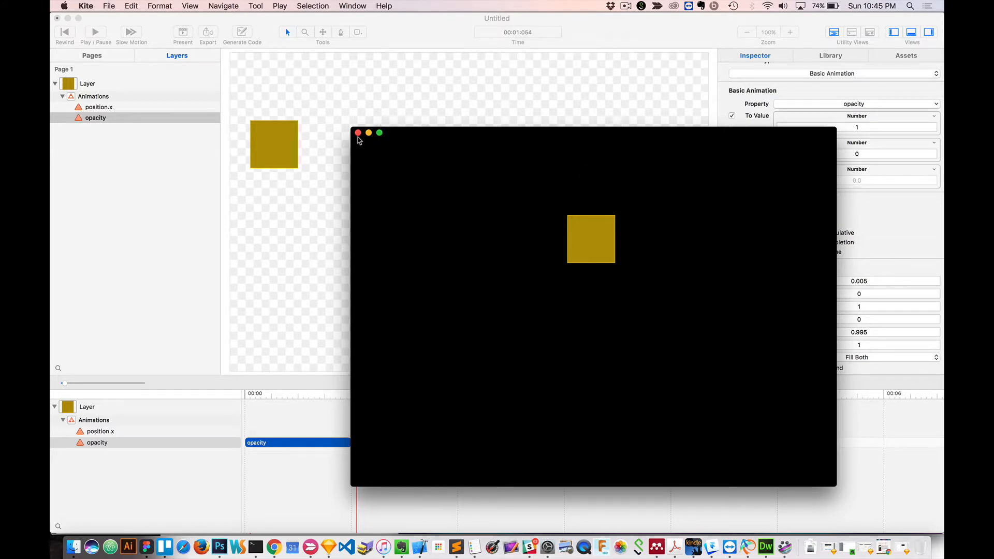
pyautogui.click(357, 133)
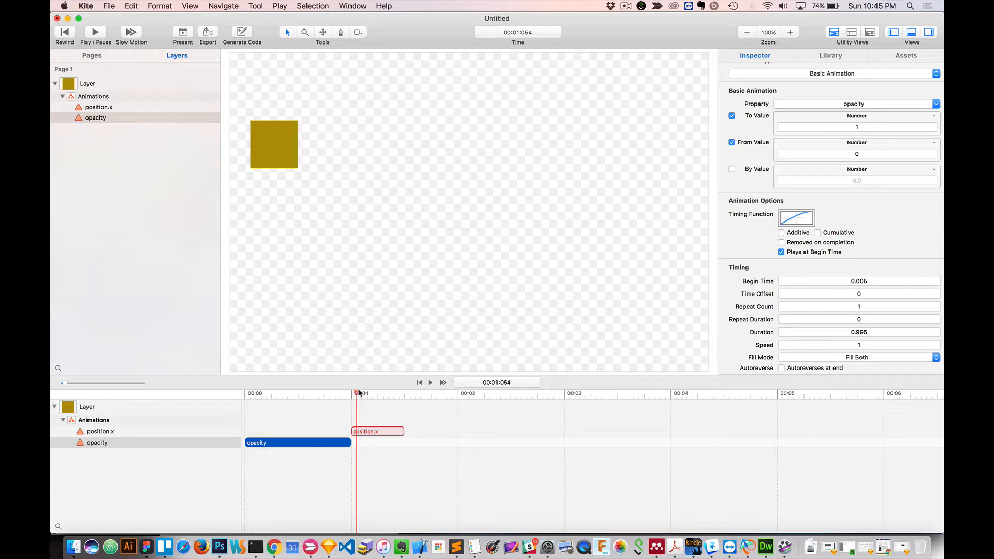
pyautogui.moveTo(357, 394); pyautogui.dragTo(246, 396)
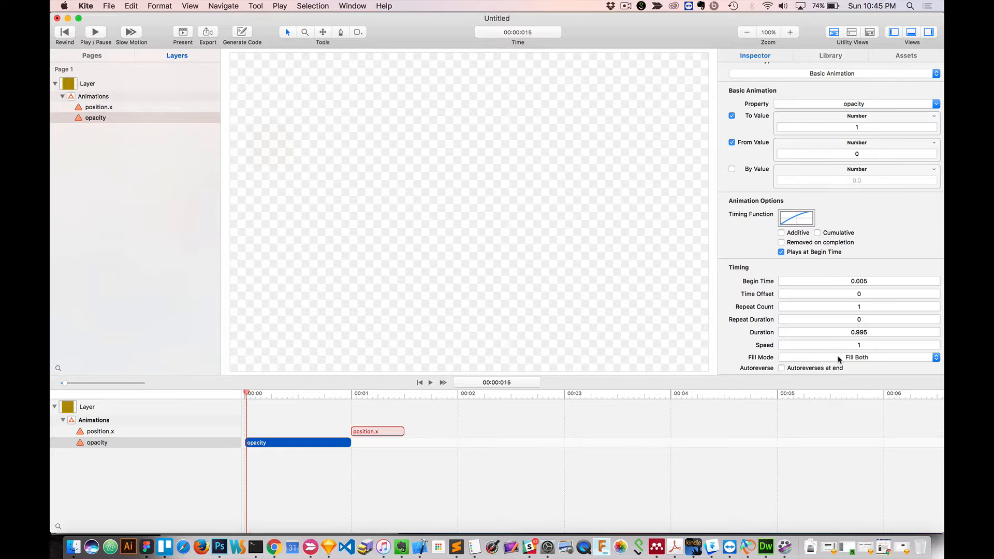
# Turn off Plays at Begin Time for both the opacity and position.x animations, and preview the result in a presentation.
pyautogui.scroll(-1, 838, 359)
pyautogui.scroll(2, 838, 356)
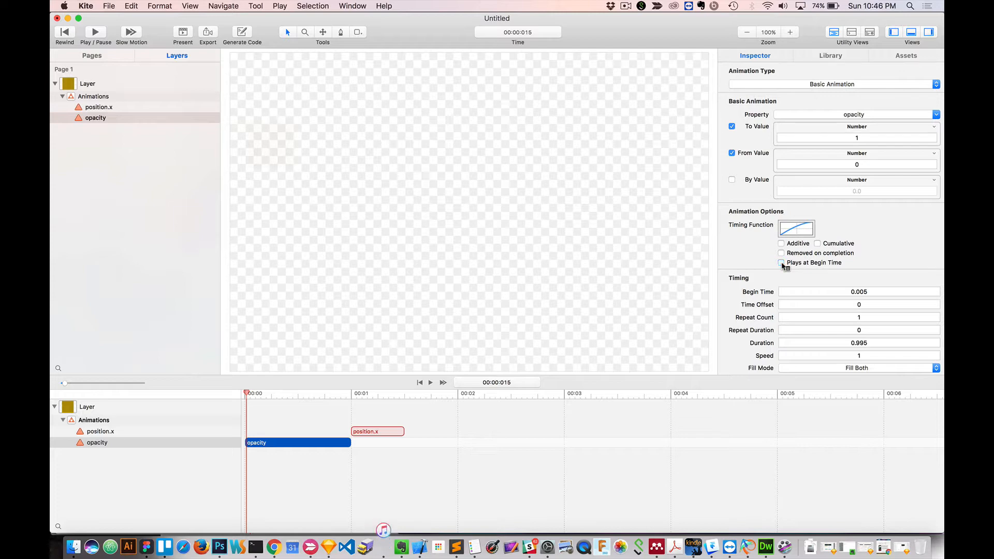
pyautogui.click(386, 431)
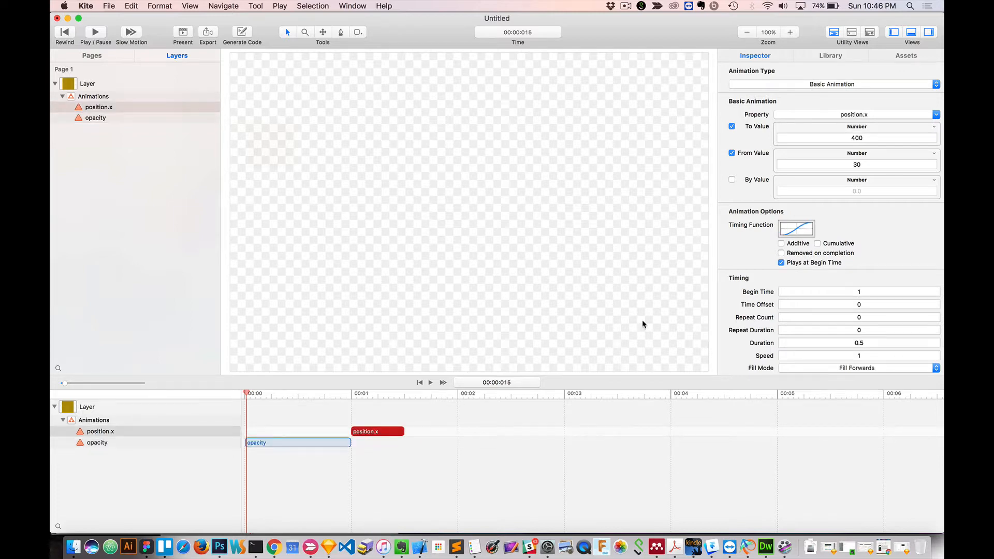
pyautogui.click(781, 263)
pyautogui.click(183, 33)
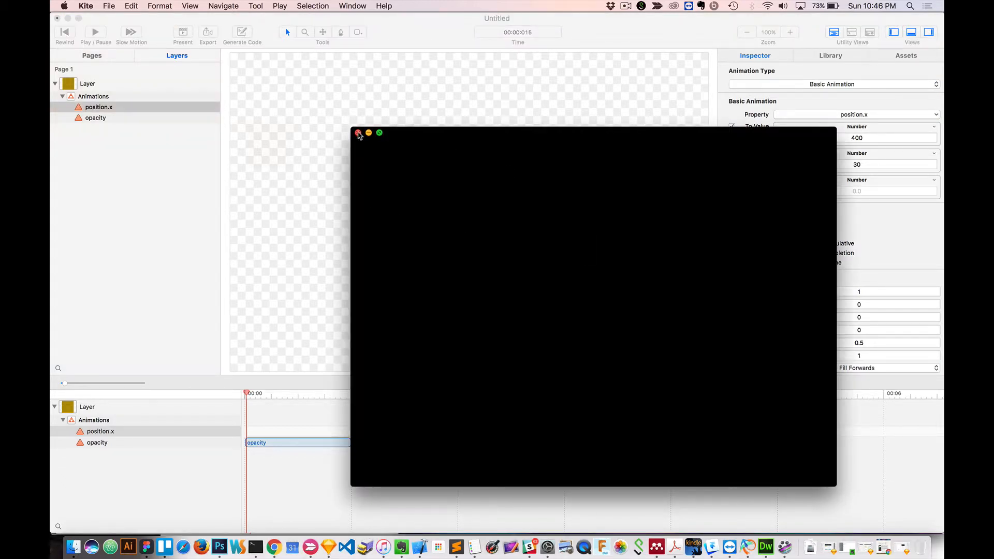
pyautogui.click(359, 133)
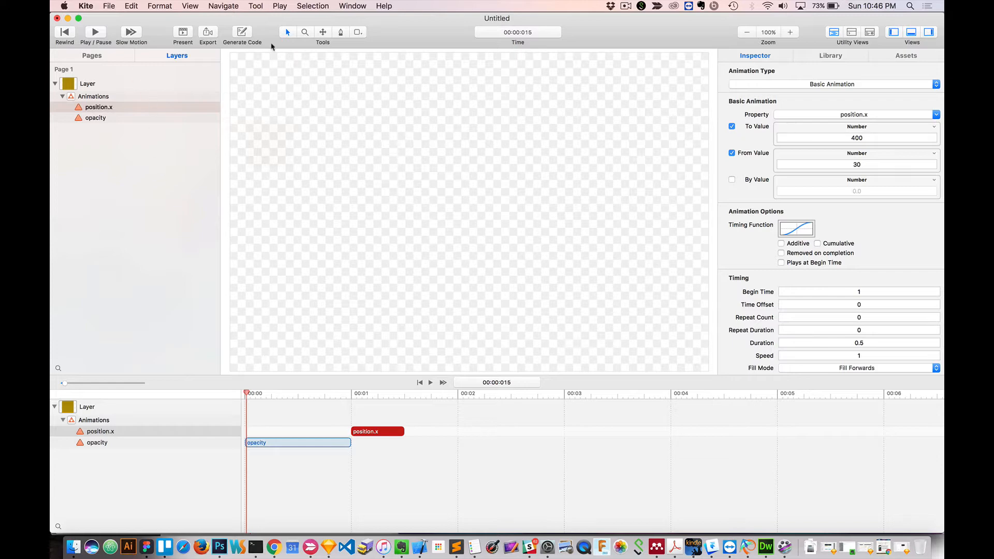
# Draw a basic rectangular layer about 158 by 82 on the canvas, below the square's starting position.
pyautogui.click(362, 32)
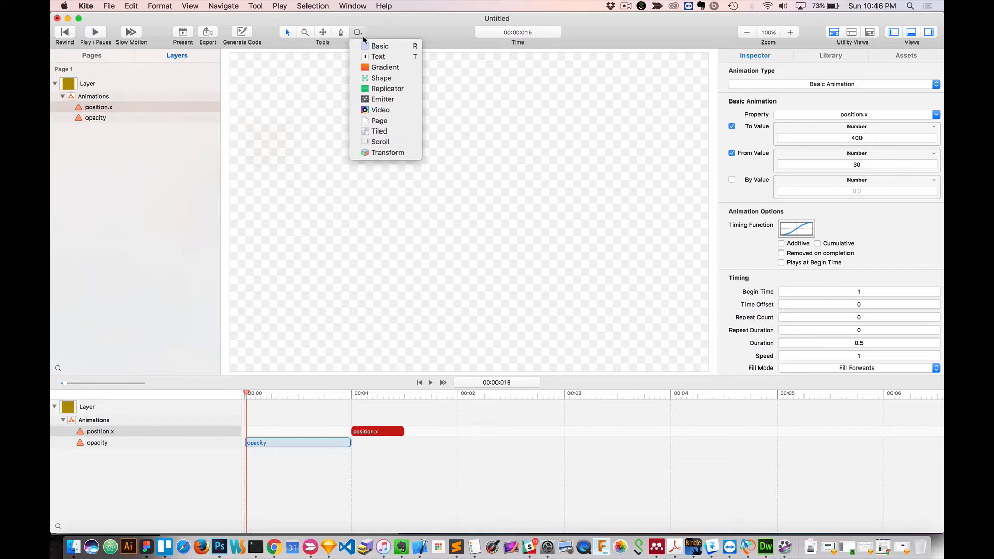
pyautogui.click(377, 44)
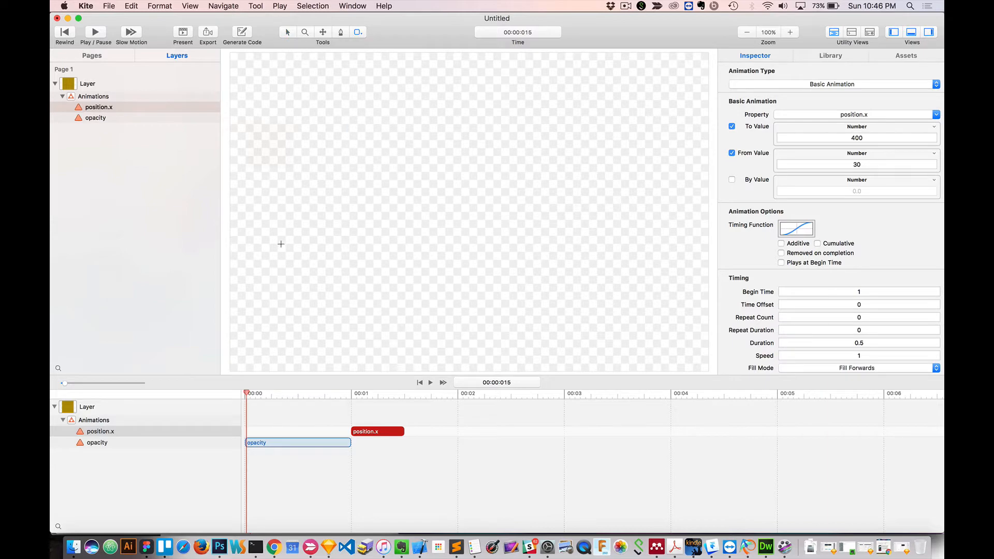
pyautogui.moveTo(273, 242); pyautogui.dragTo(356, 285)
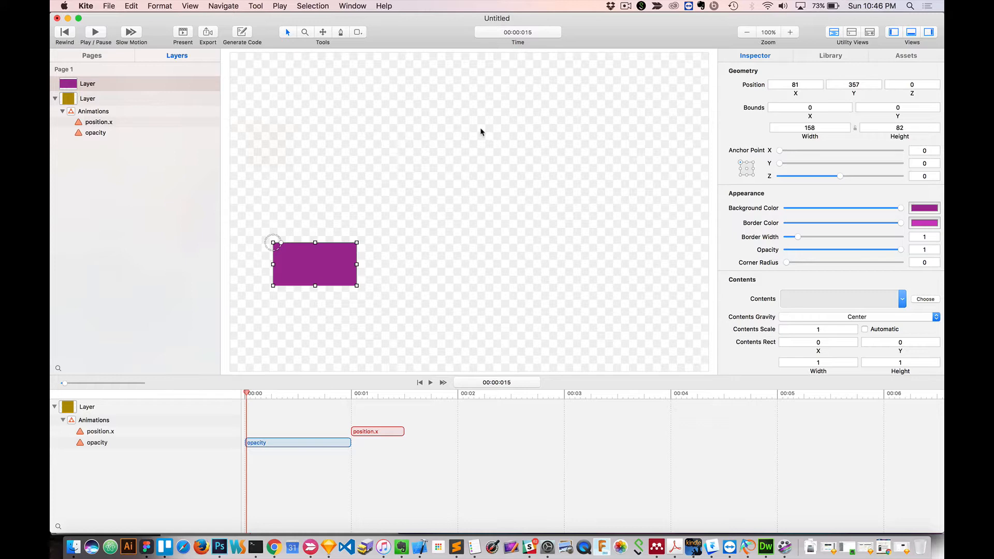
# Add an Action from the library to the new purple rectangle layer.
pyautogui.click(823, 56)
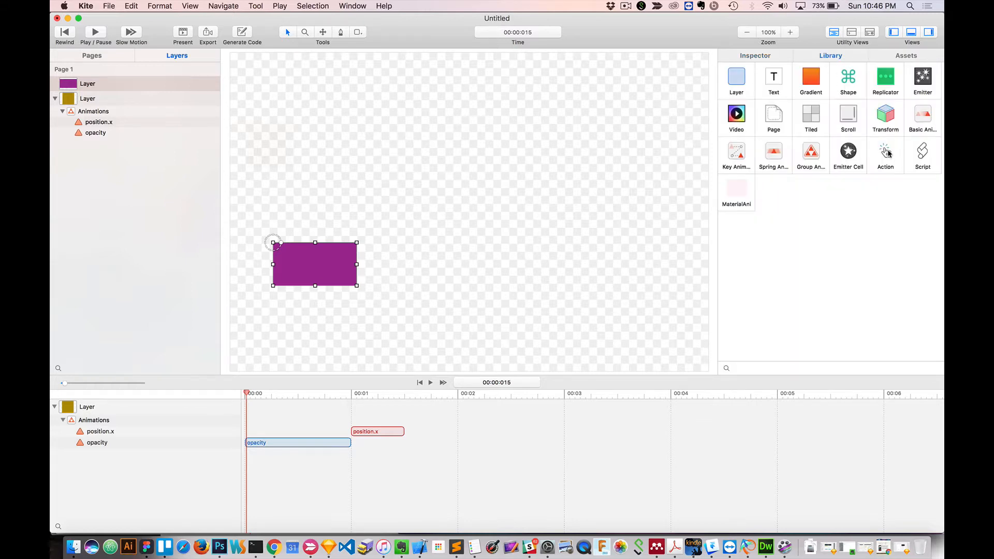
pyautogui.moveTo(886, 153); pyautogui.dragTo(303, 263)
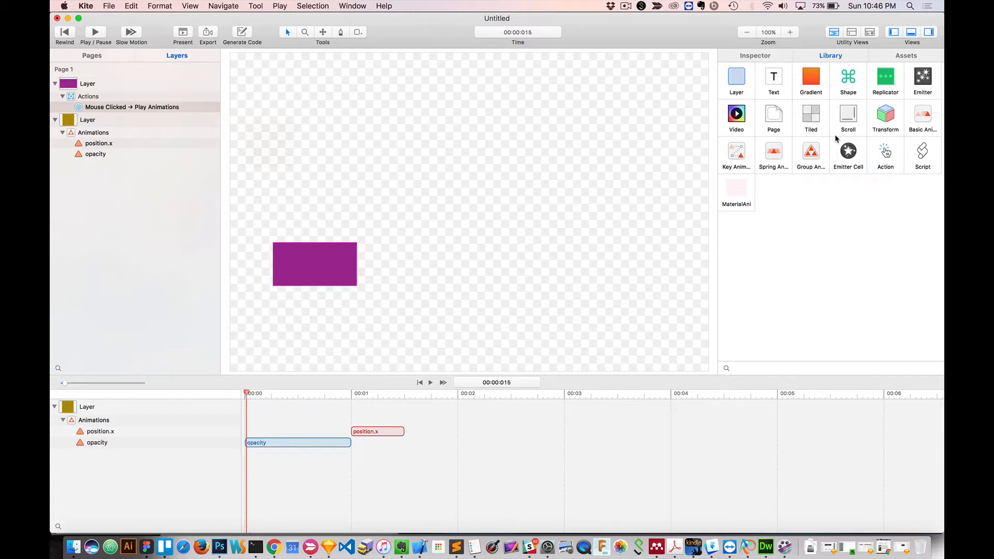
pyautogui.press('F11')
pyautogui.click(766, 18)
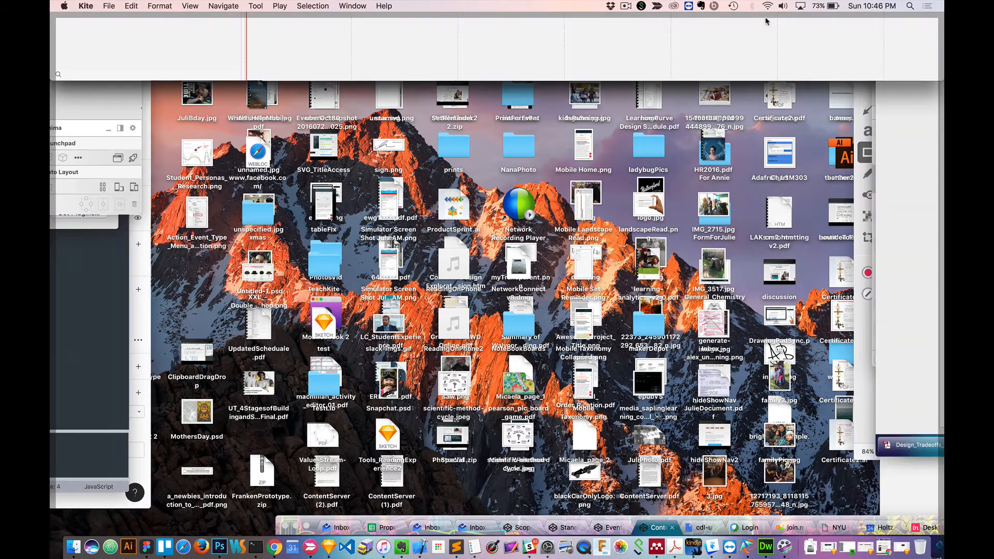
# Assign the square's position.x and opacity animations to the purple layer's Mouse Clicked → Play Animations action.
pyautogui.click(756, 55)
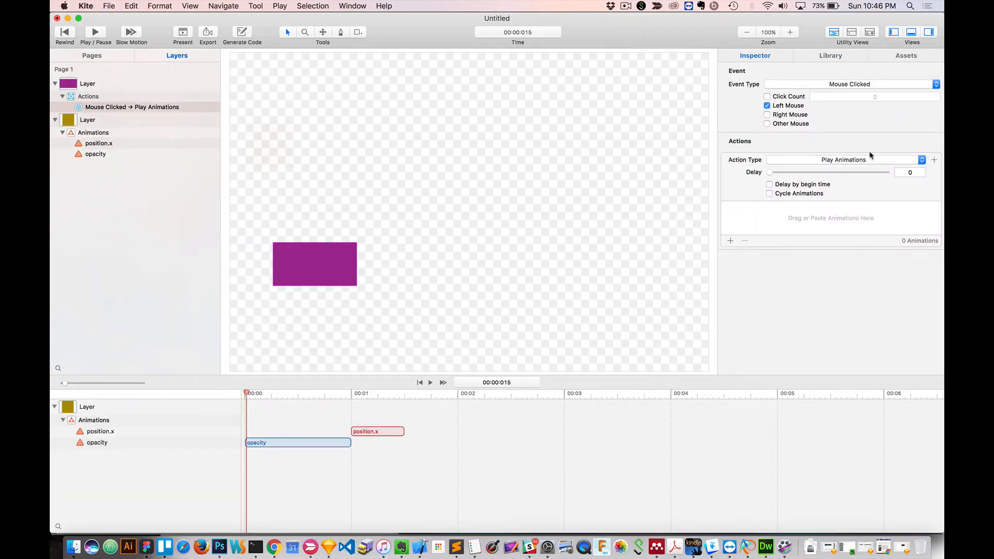
pyautogui.click(731, 241)
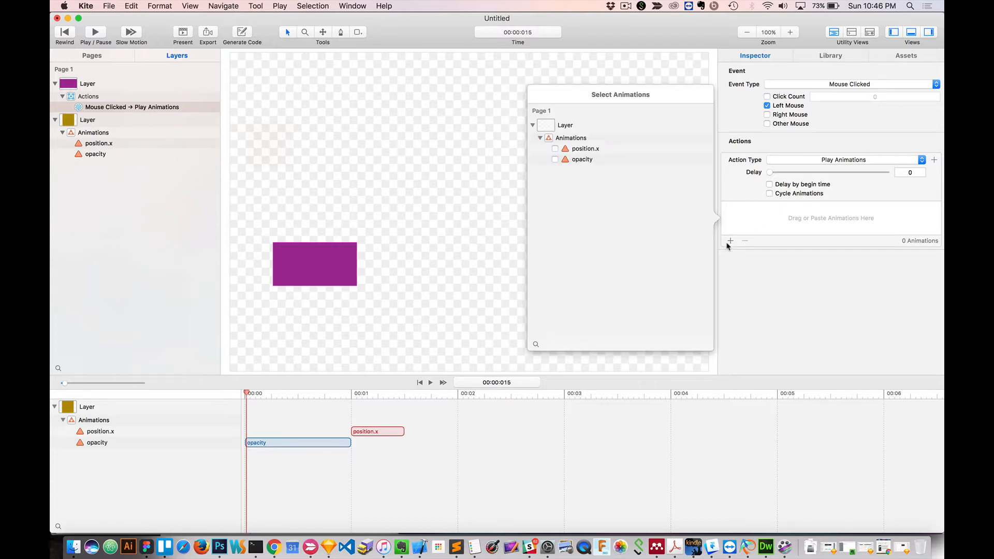
pyautogui.click(555, 149)
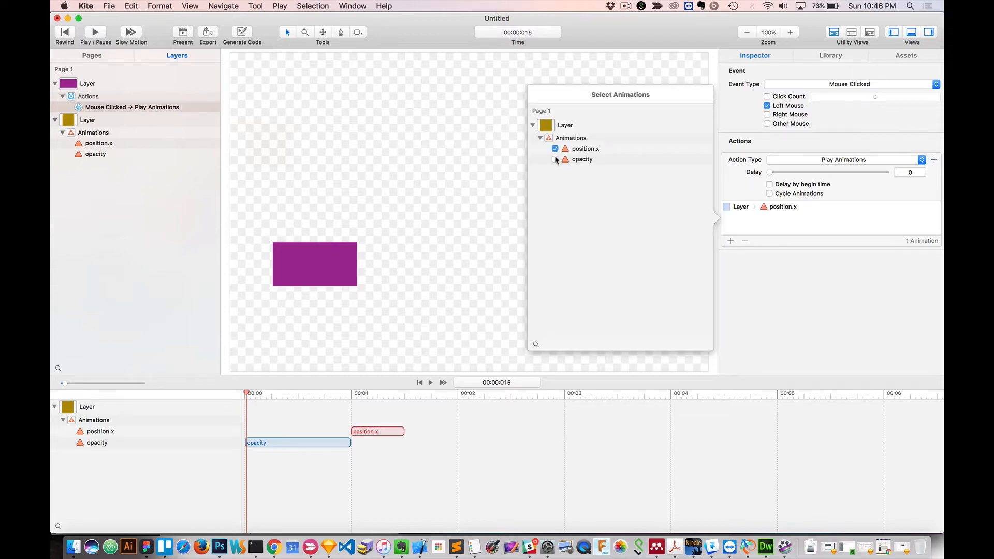
pyautogui.click(555, 160)
pyautogui.click(796, 316)
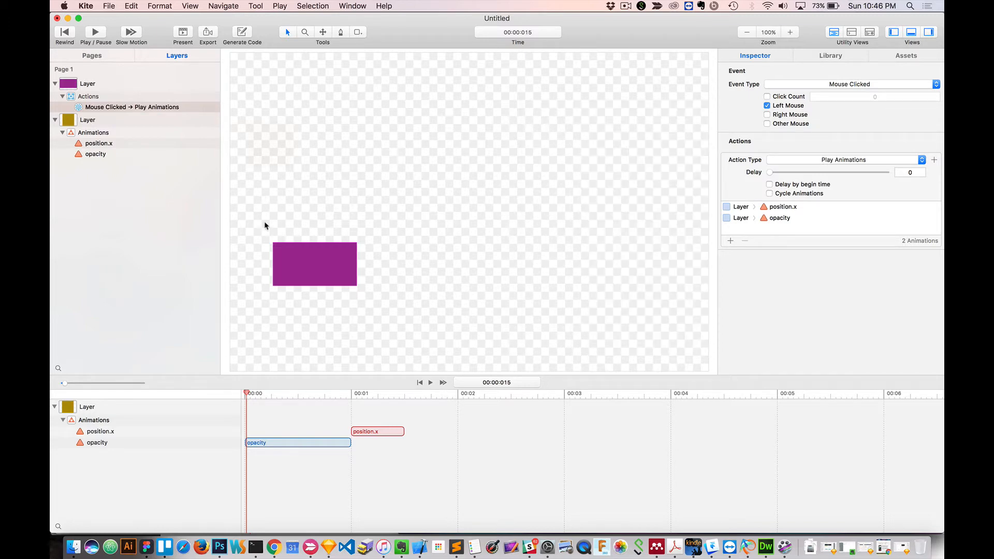
# Preview the presentation, trigger the square's animations from the purple layer, and close the preview.
pyautogui.click(183, 32)
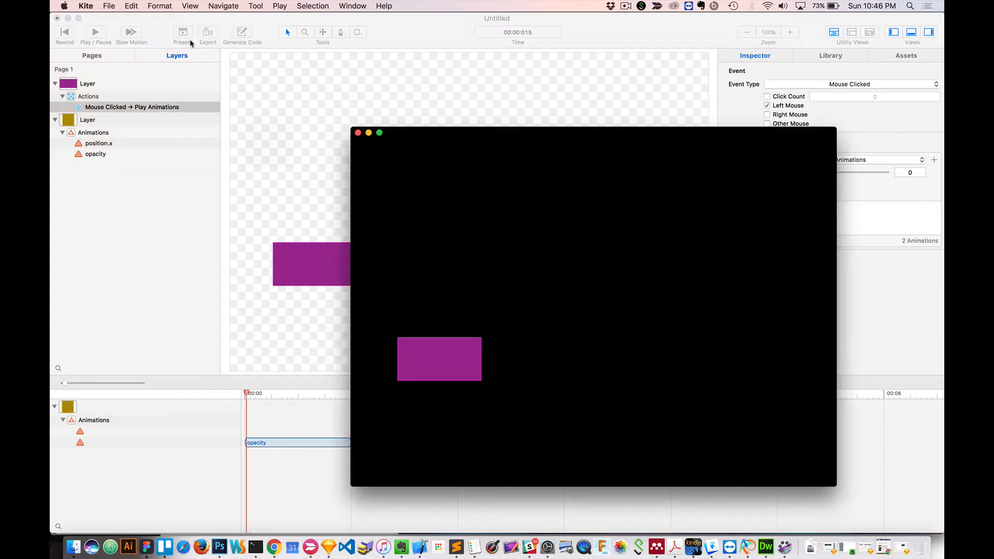
pyautogui.click(455, 356)
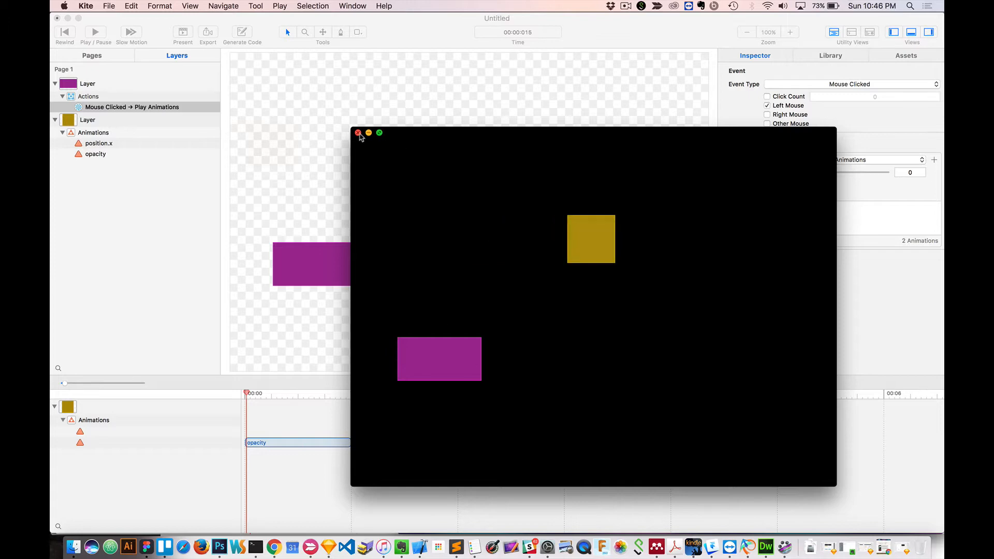
pyautogui.click(358, 133)
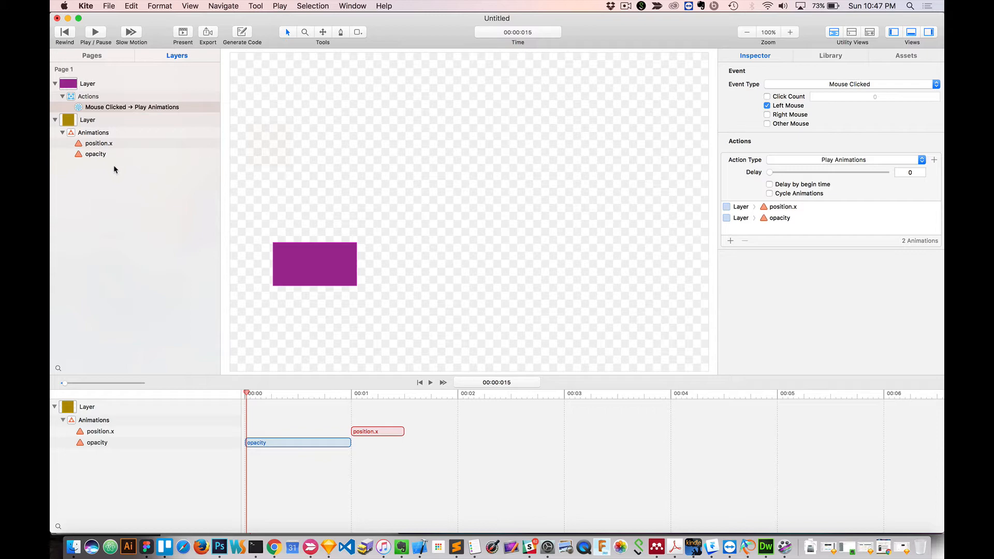
# Move the purple rectangle up and slightly left on the canvas, and deselect it.
pyautogui.moveTo(293, 265); pyautogui.dragTo(272, 219)
pyautogui.click(424, 253)
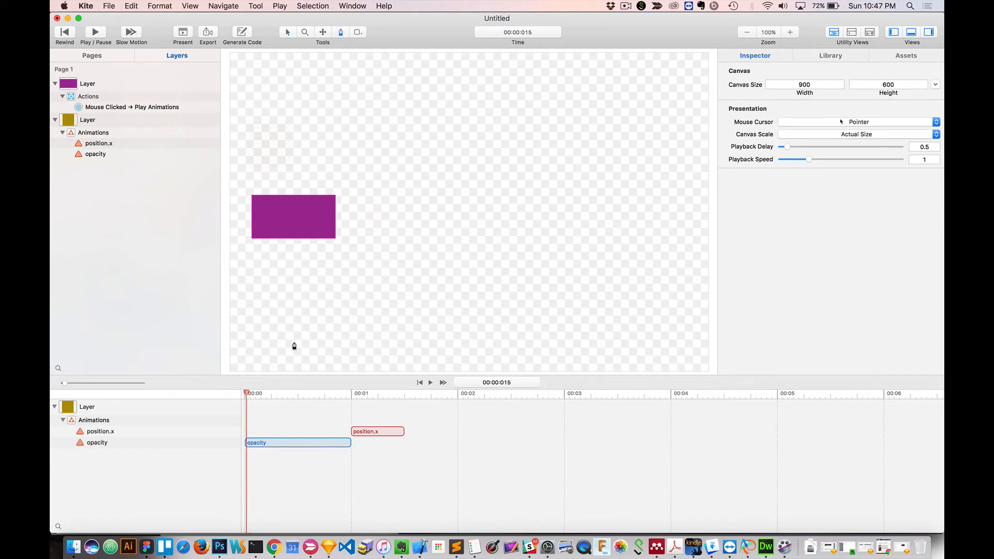
# Draw an open seven-point zigzag path with the pen tool, about 657 wide, across the canvas below the purple rectangle.
pyautogui.click(298, 337)
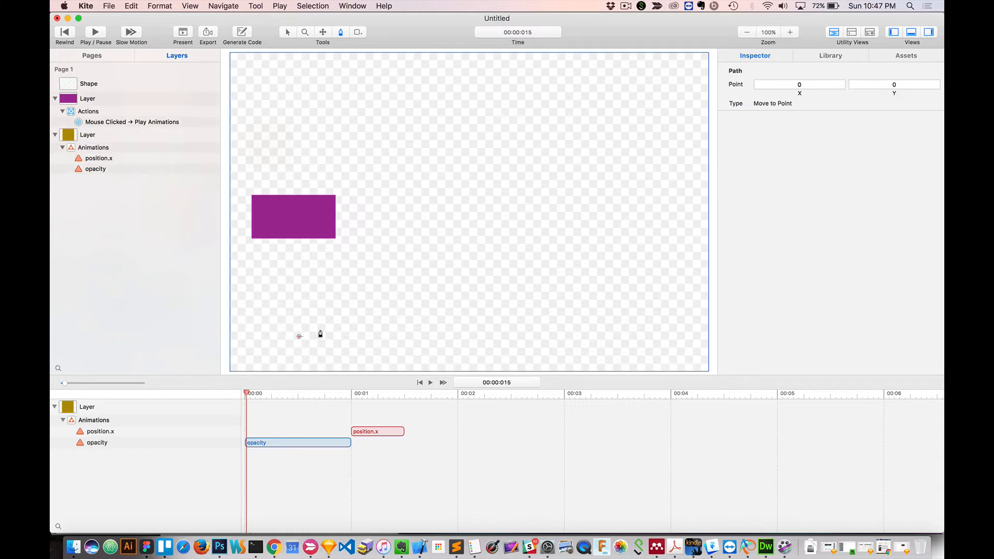
pyautogui.click(354, 287)
pyautogui.click(412, 329)
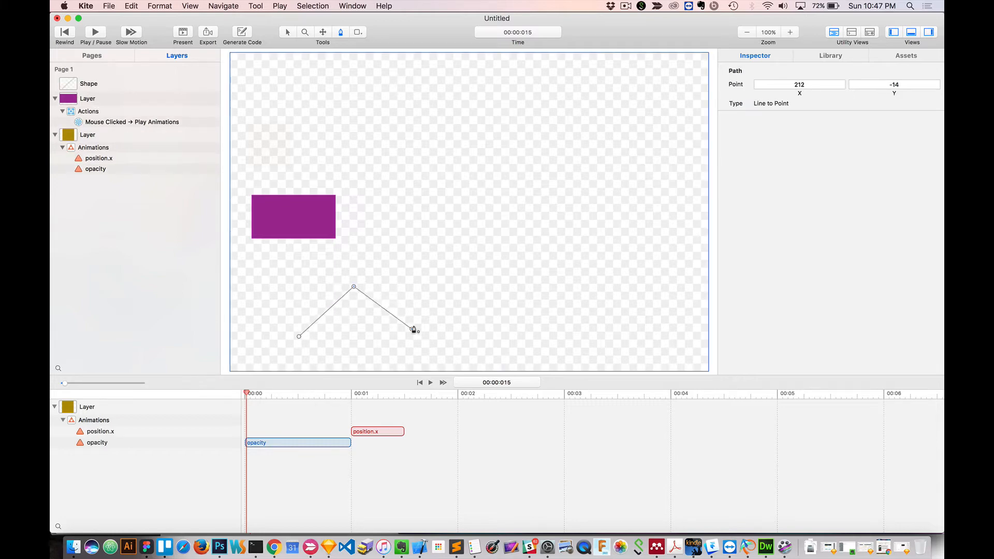
pyautogui.click(485, 243)
pyautogui.click(550, 320)
pyautogui.click(573, 282)
pyautogui.click(649, 321)
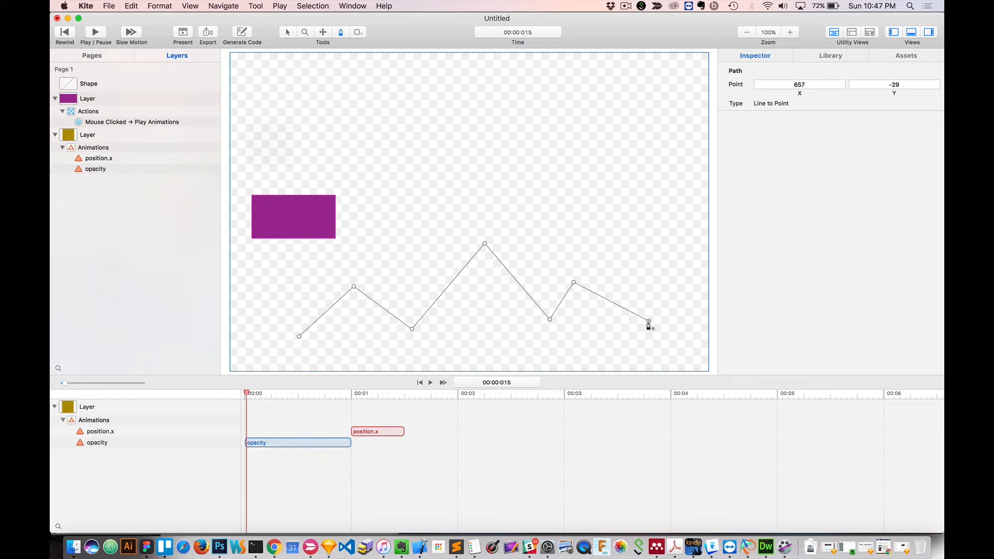
pyautogui.press('Return')
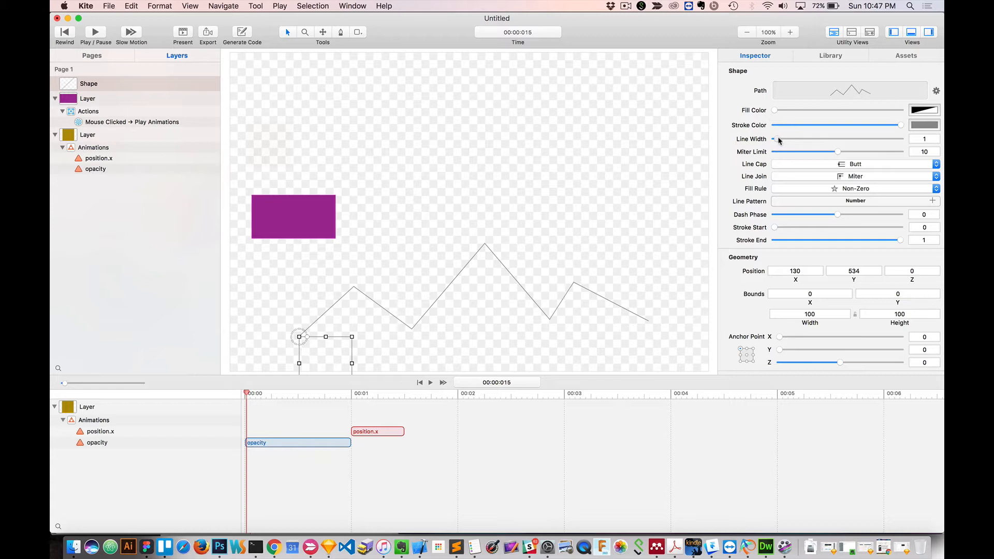
# Set the zigzag shape's line width to 6 and its stroke color to a light orange-brown.
pyautogui.moveTo(779, 139); pyautogui.dragTo(790, 139)
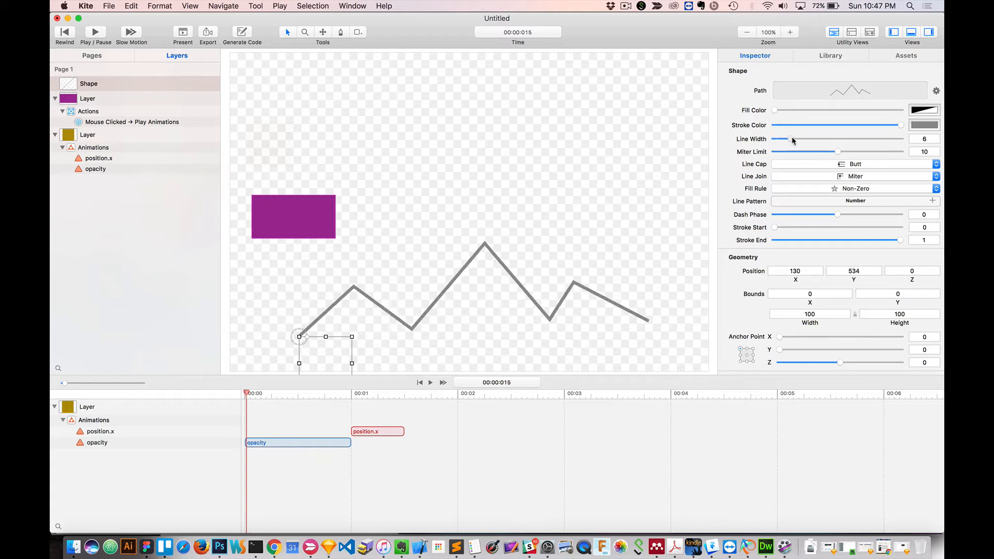
pyautogui.click(929, 125)
pyautogui.moveTo(826, 172)
pyautogui.mouseDown()
pyautogui.moveTo(841, 171)
pyautogui.moveTo(798, 171)
pyautogui.mouseUp()
pyautogui.click(865, 88)
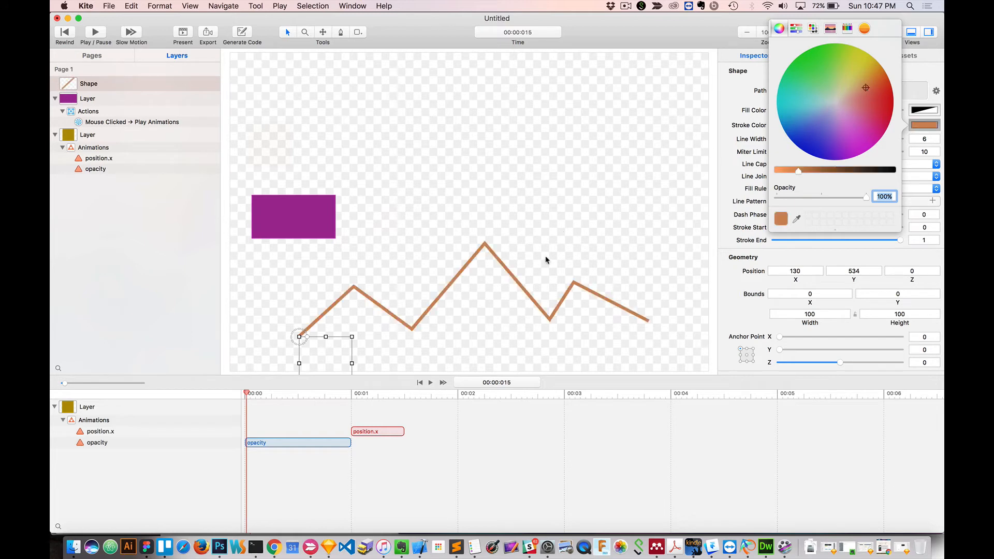
pyautogui.click(272, 332)
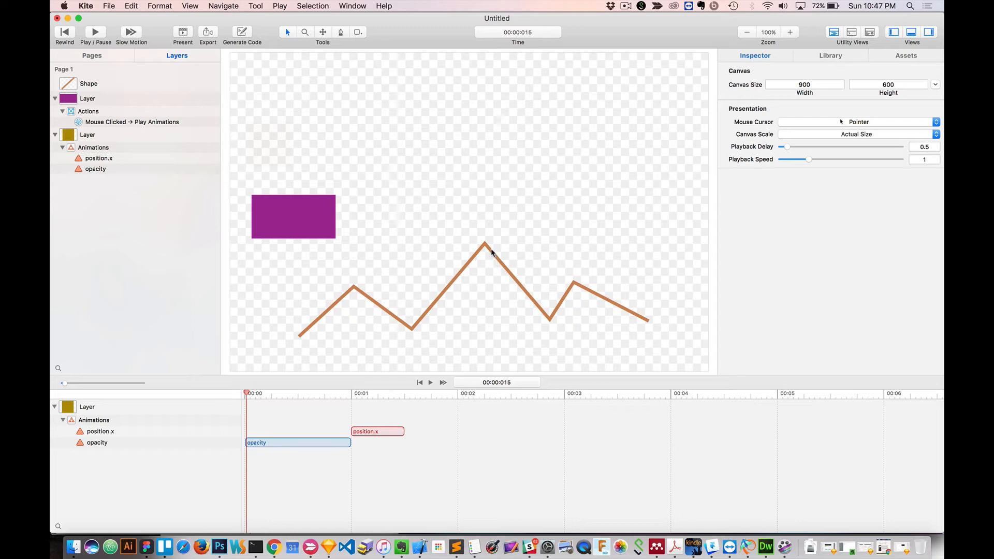
# Add a Basic Animation from the library to the zigzag shape and set its property to strokeEnd.
pyautogui.click(830, 56)
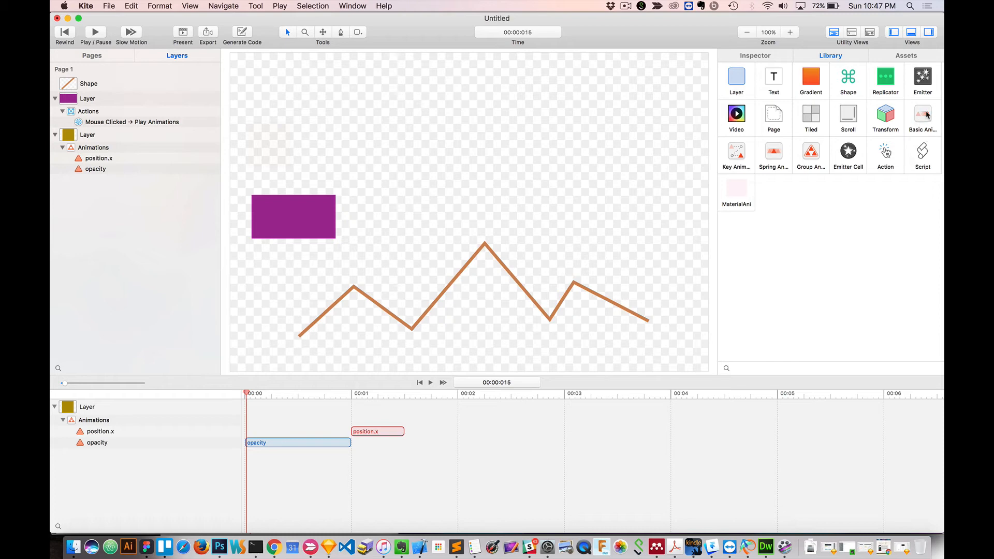
pyautogui.moveTo(922, 114); pyautogui.dragTo(78, 84)
pyautogui.click(88, 107)
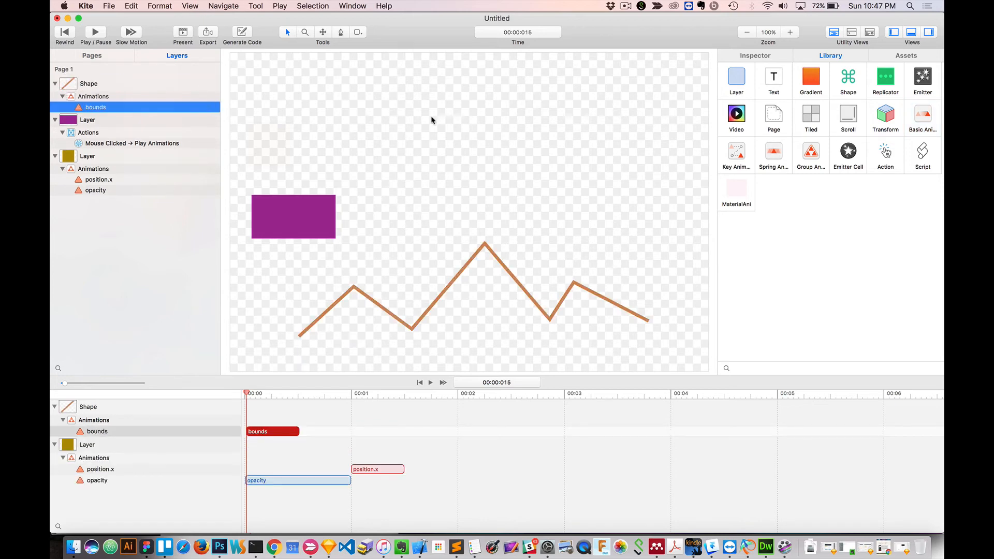
pyautogui.click(758, 55)
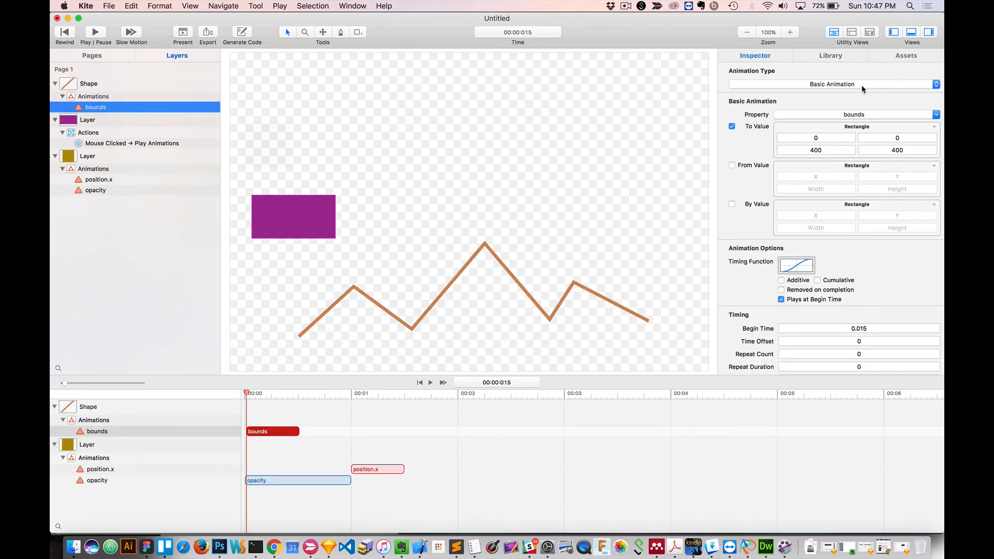
pyautogui.click(849, 116)
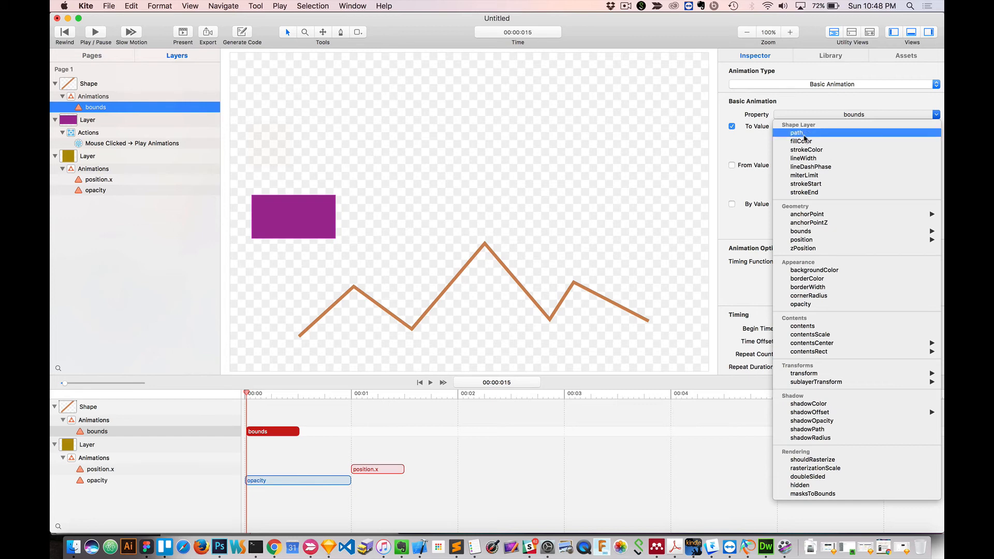
pyautogui.click(804, 136)
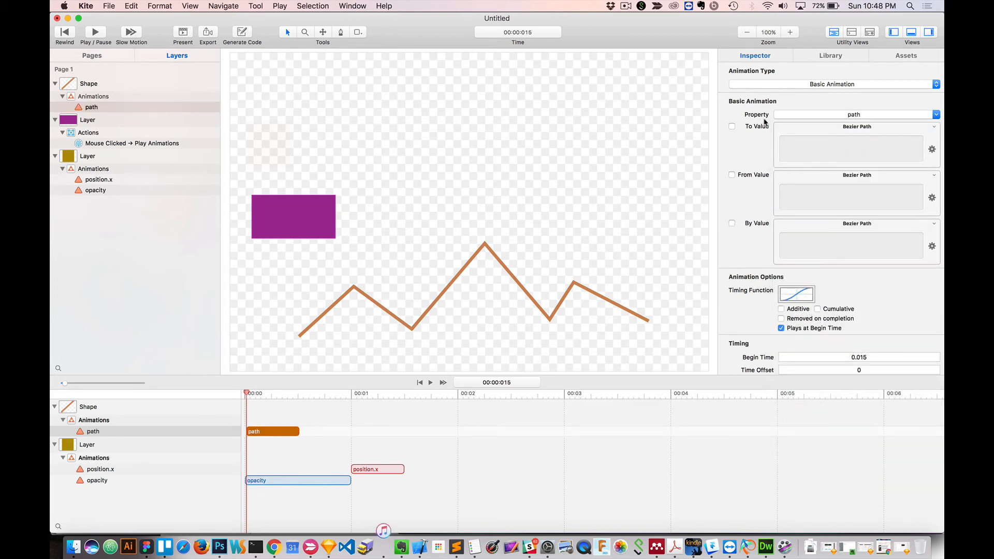
pyautogui.click(850, 116)
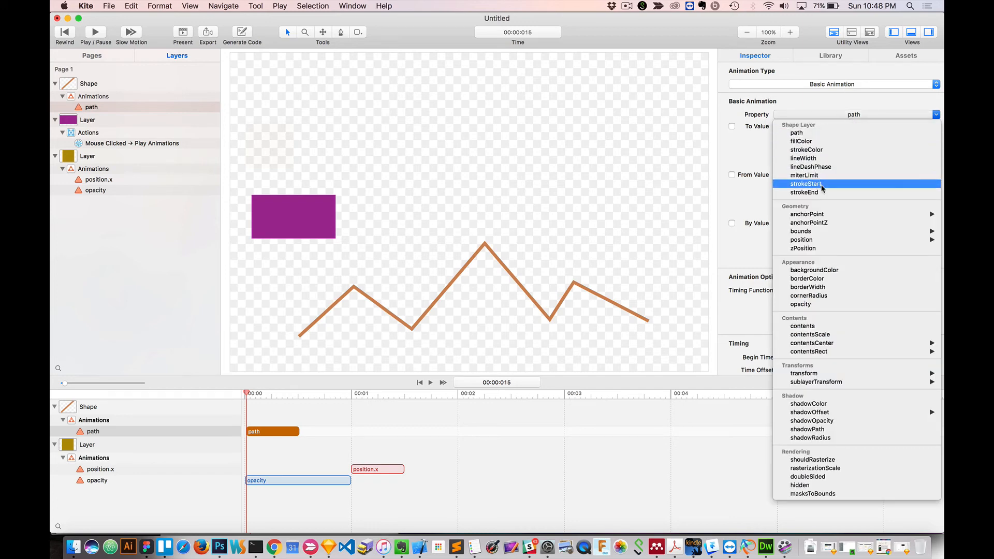
pyautogui.click(822, 193)
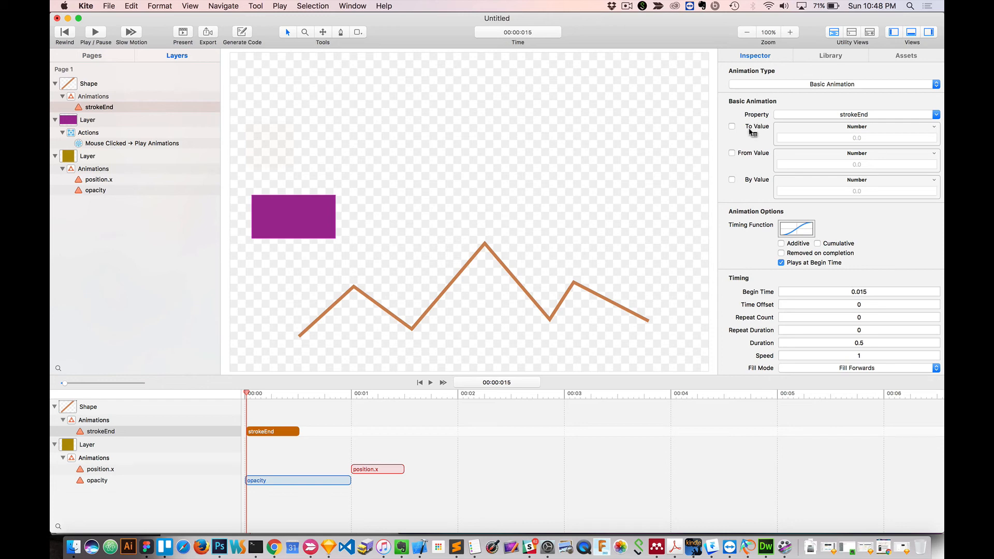
# Set the strokeEnd animation's To Value to the current canvas value of 1 and enable a From Value of 0.
pyautogui.click(935, 128)
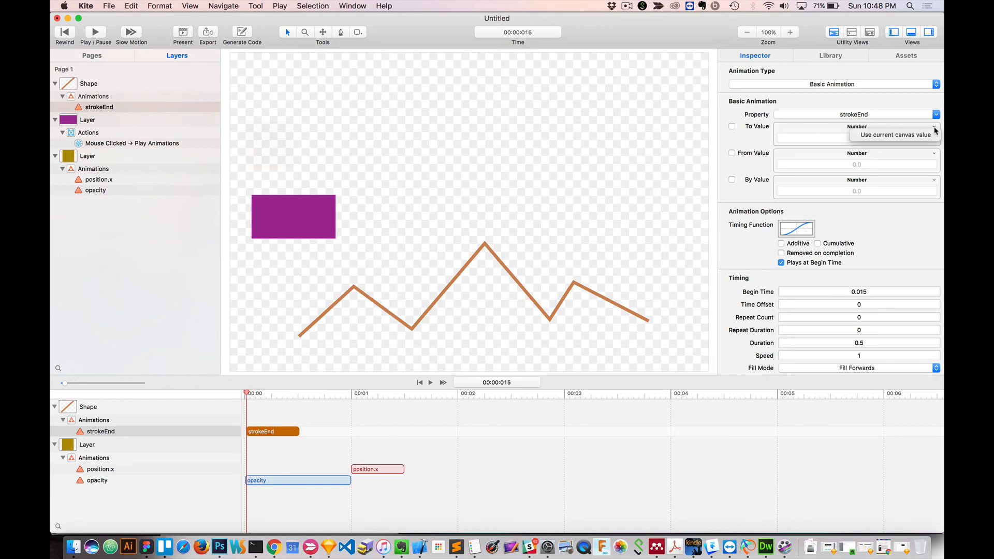
pyautogui.click(909, 138)
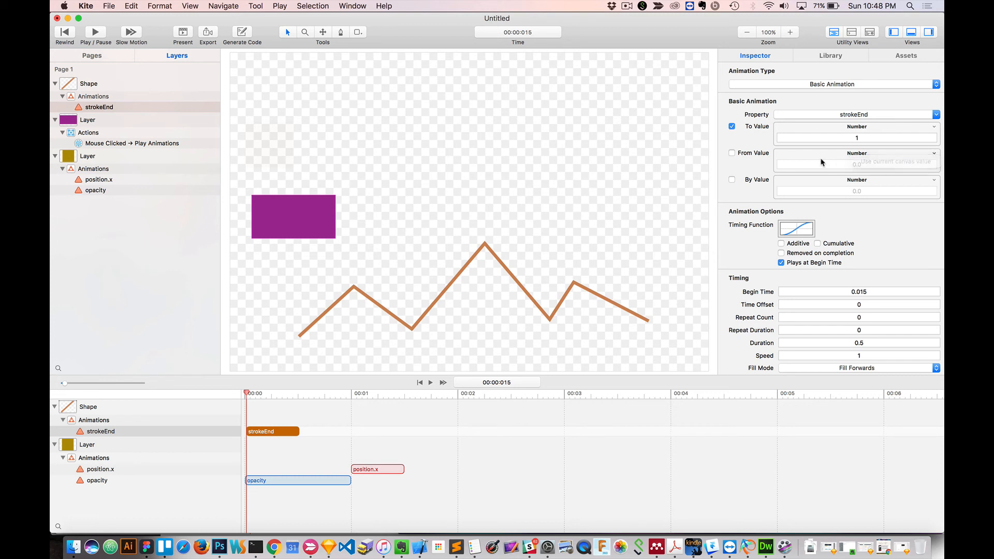
pyautogui.click(738, 154)
pyautogui.click(861, 164)
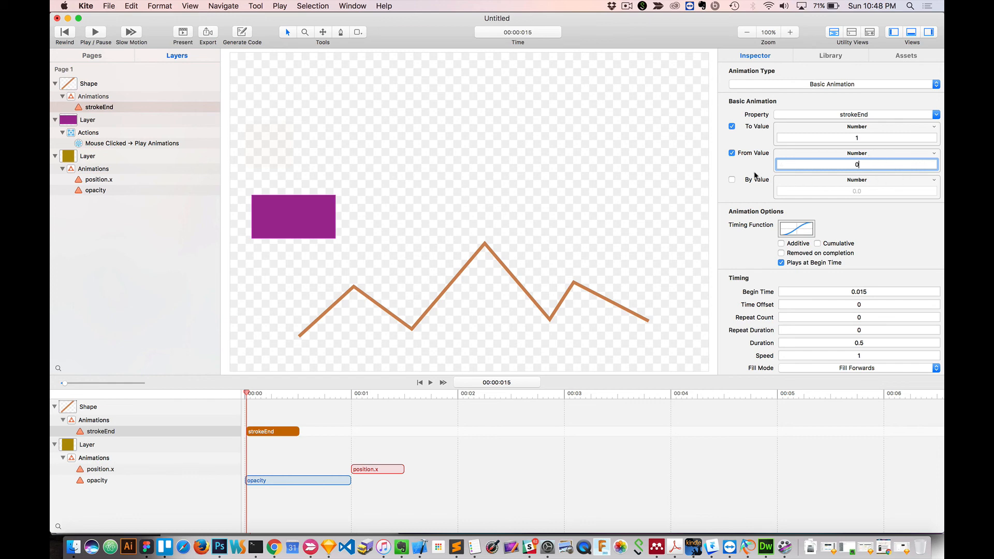
# Extend the strokeEnd animation's duration to about 2.54 seconds on the timeline and preview it in a presentation.
pyautogui.click(282, 433)
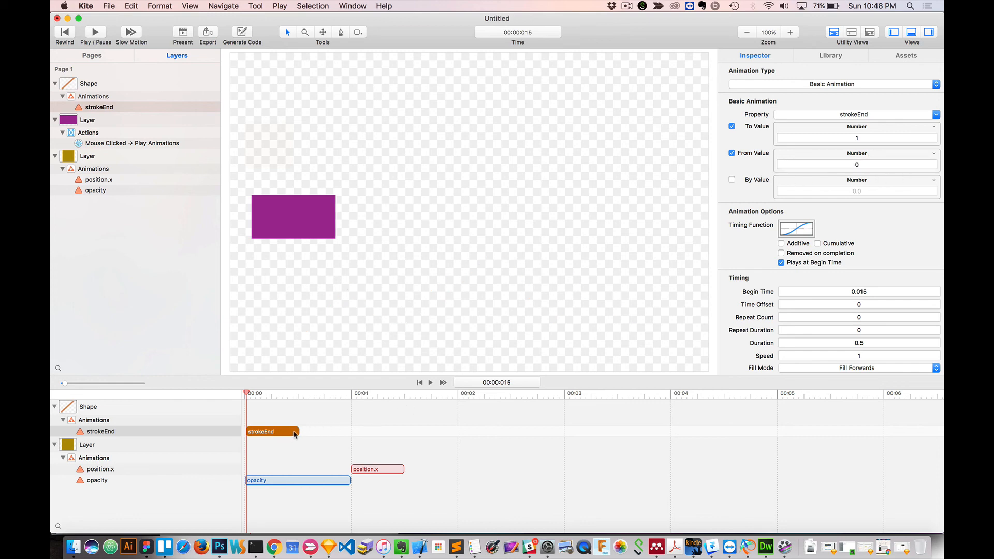
pyautogui.moveTo(300, 431); pyautogui.dragTo(516, 431)
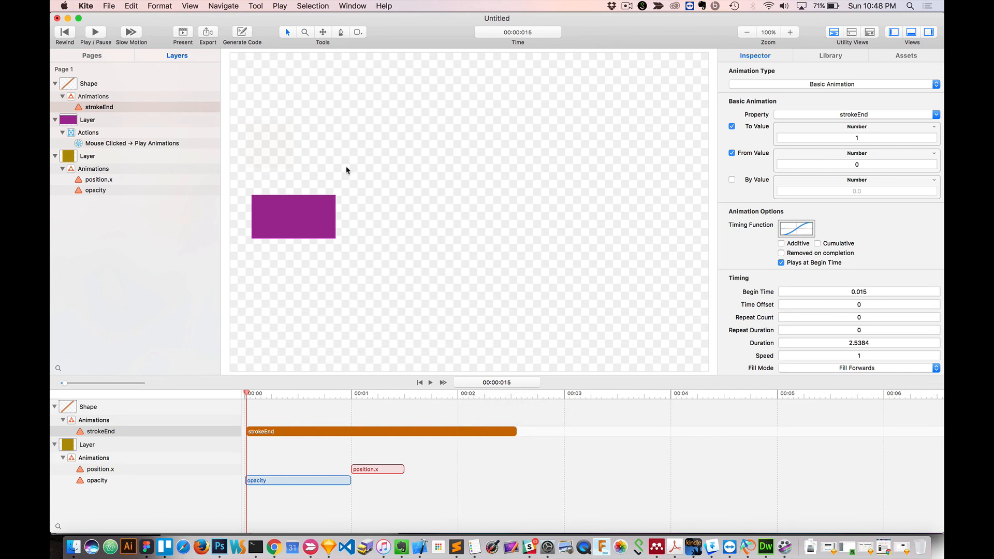
pyautogui.click(184, 33)
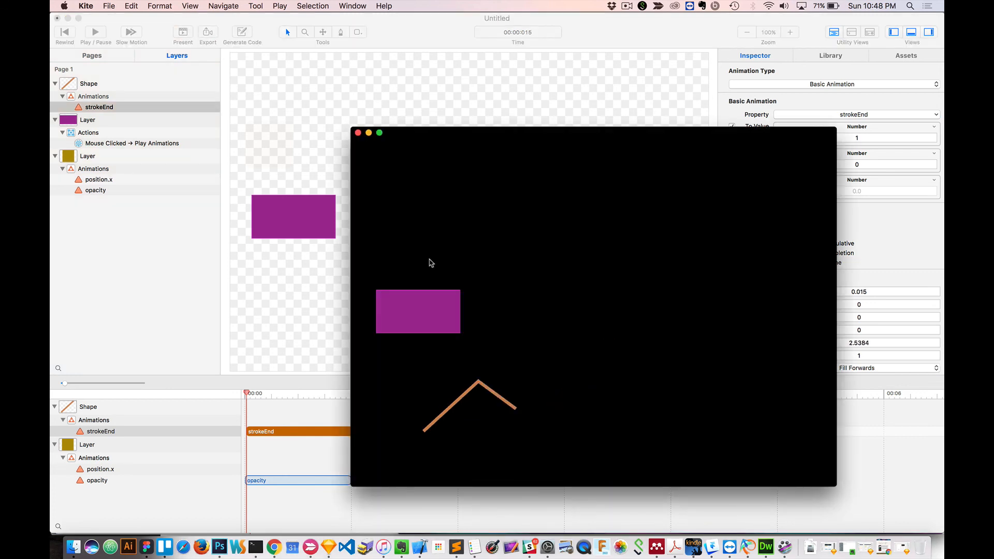